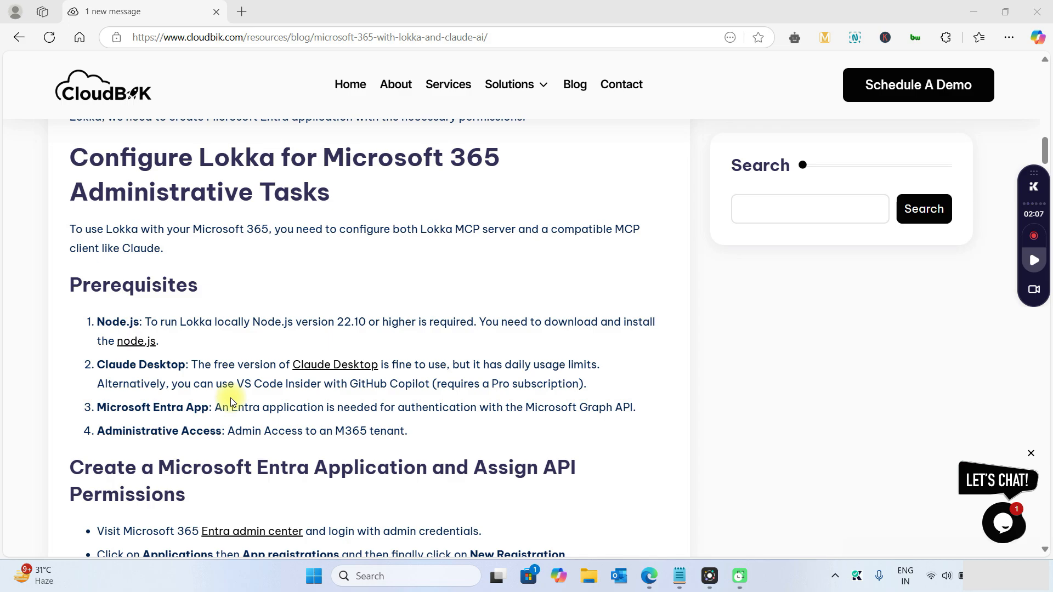
Open the Azure portal in a new browser tab and go to the Microsoft Entra ID app registrations
left_click(241, 13)
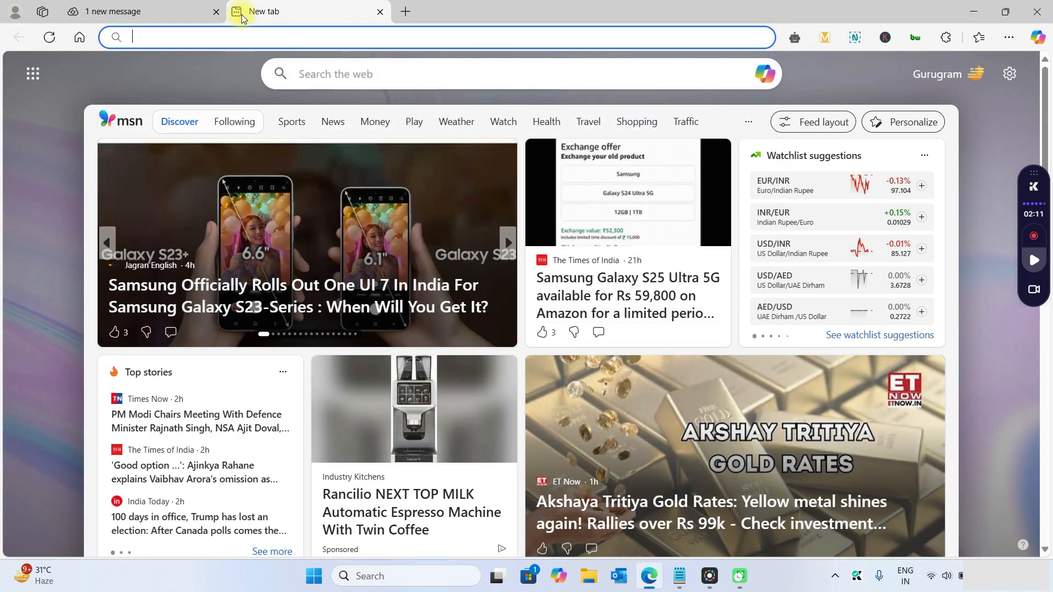
type("portal.azure.com")
key("Return")
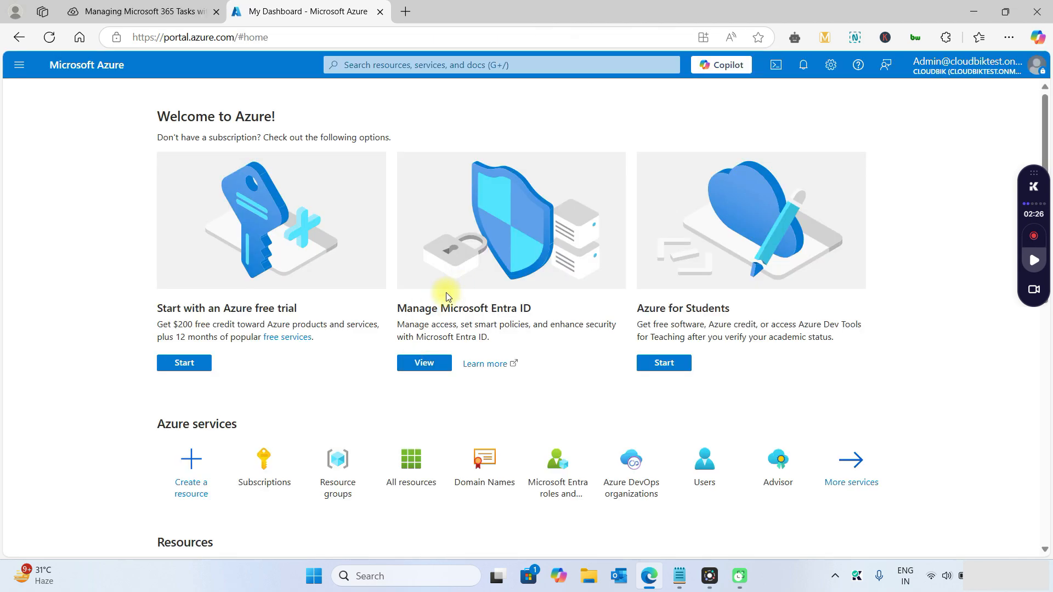
left_click(423, 362)
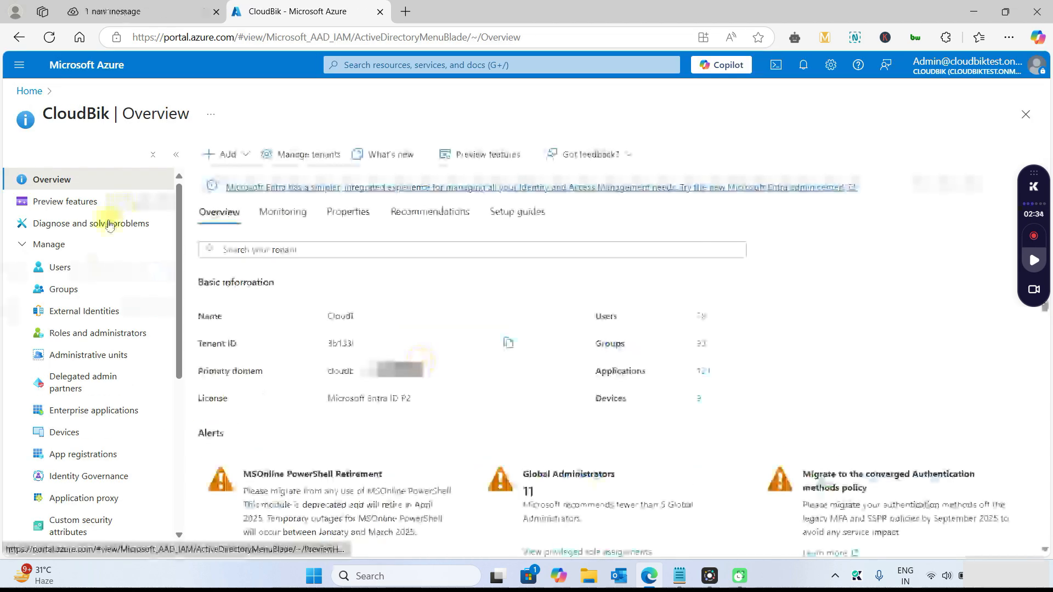
left_click(101, 460)
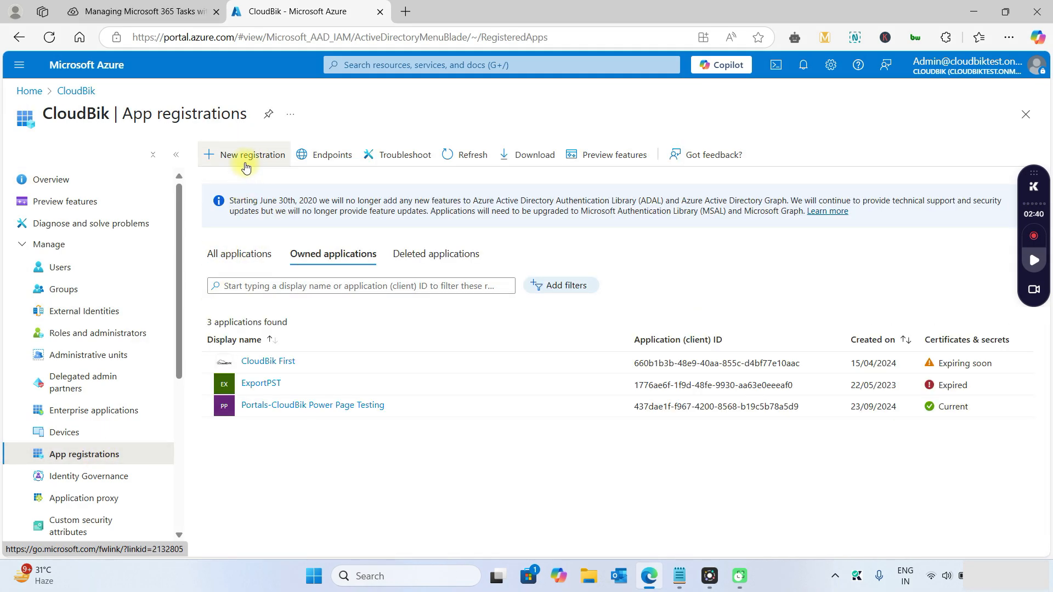
Register a new single-tenant application named "MCP Lokka" without a redirect URI
left_click(241, 155)
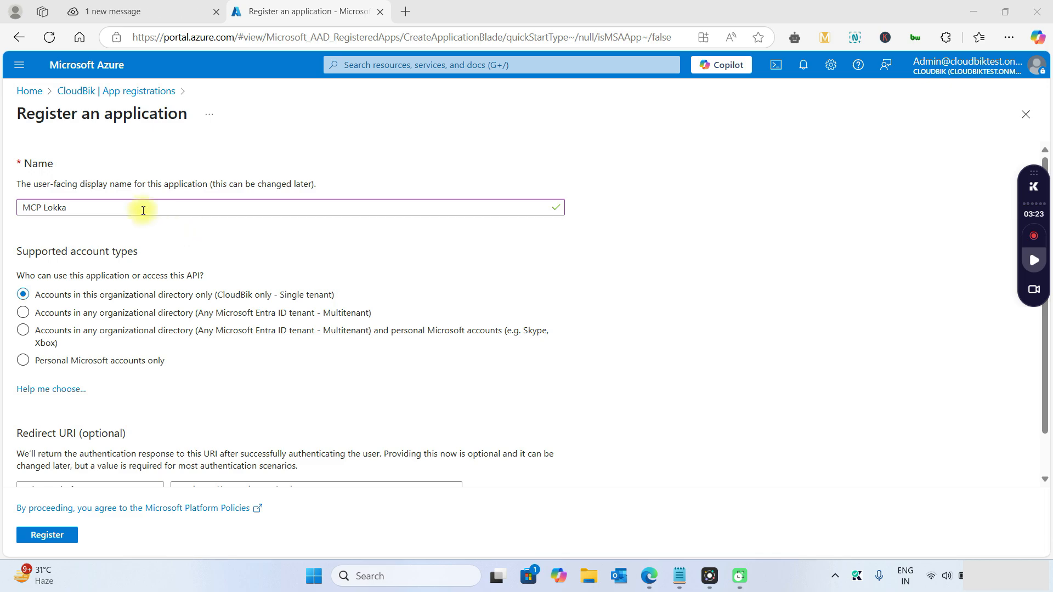
scroll(88, 162, "down", 1)
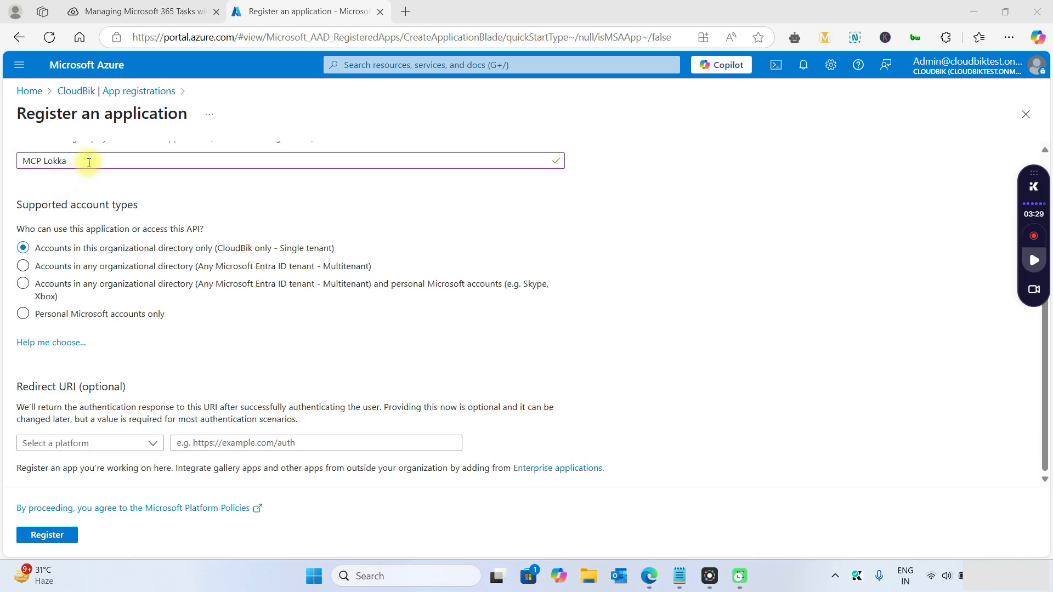
left_click(40, 536)
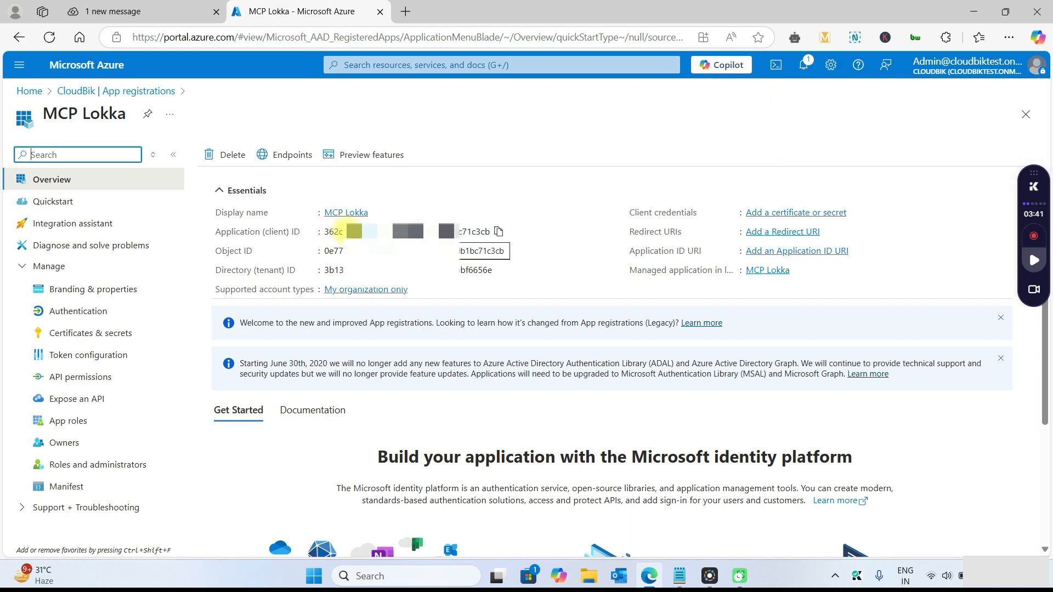
Copy the MCP Lokka application (client) ID into a blank Notepad document, labelled "App id:"
left_click(498, 233)
left_click(679, 576)
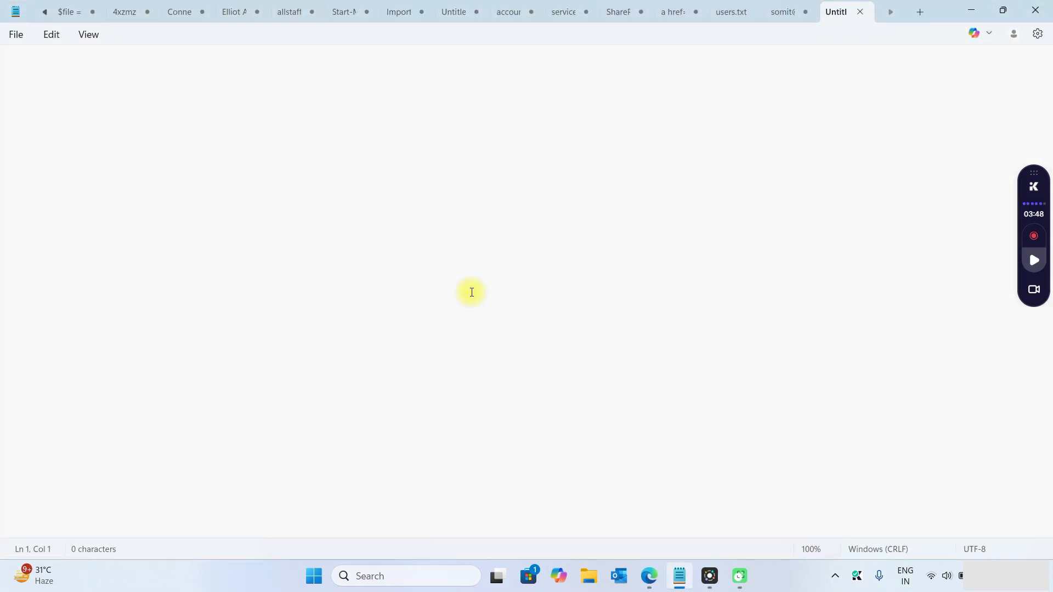
type("App id:")
key("ctrl+v")
key("Return")
key("Return")
Copy the directory (tenant) ID from the Azure portal into the Notepad document, labelled "Tenant ID:"
key("alt+Tab")
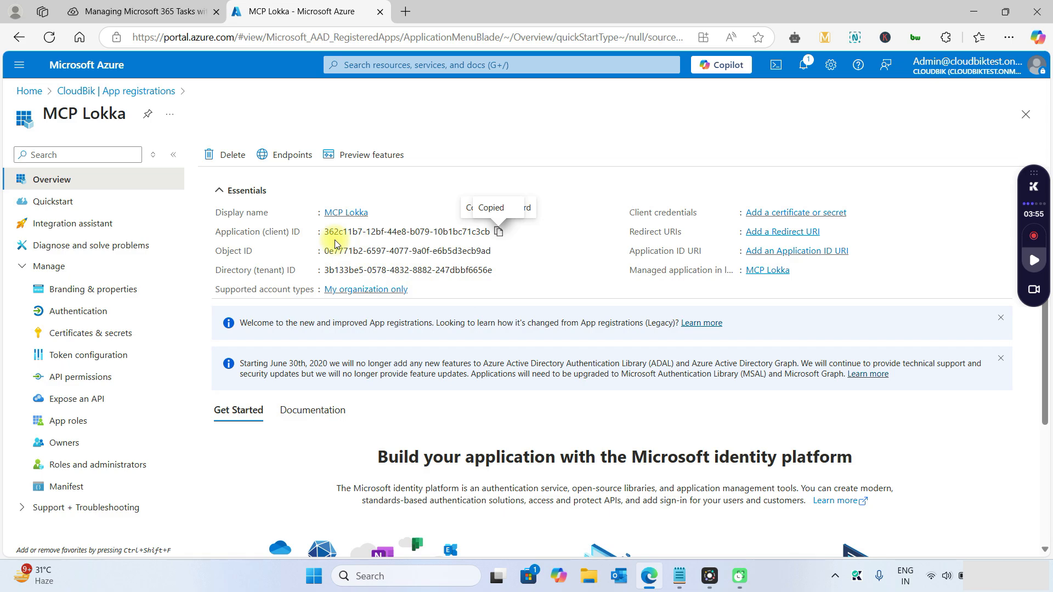
left_click(501, 272)
key("alt+Tab")
type("T")
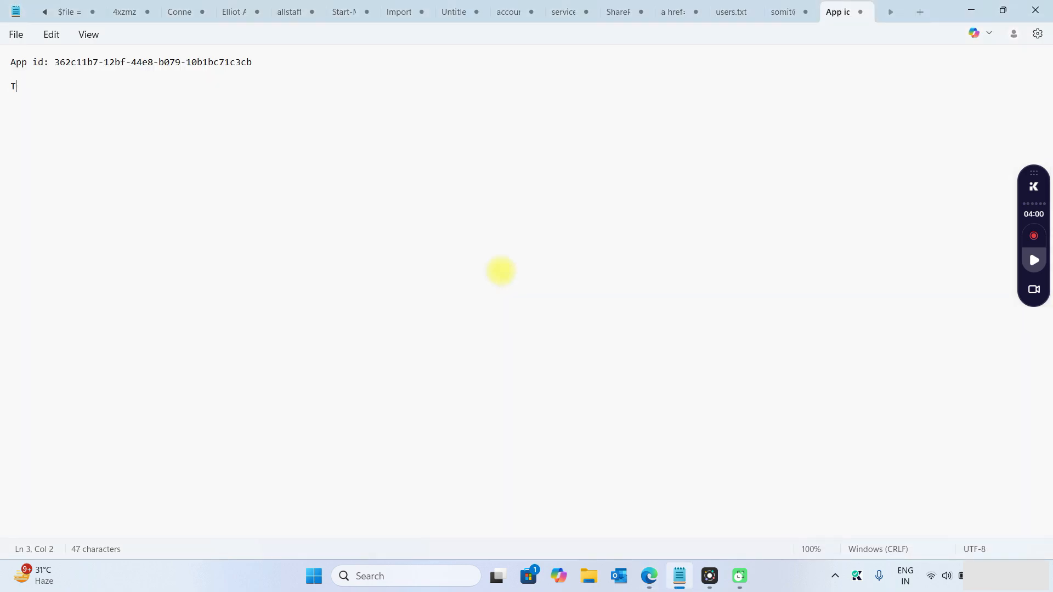
type("enant ID:")
key("ctrl+v")
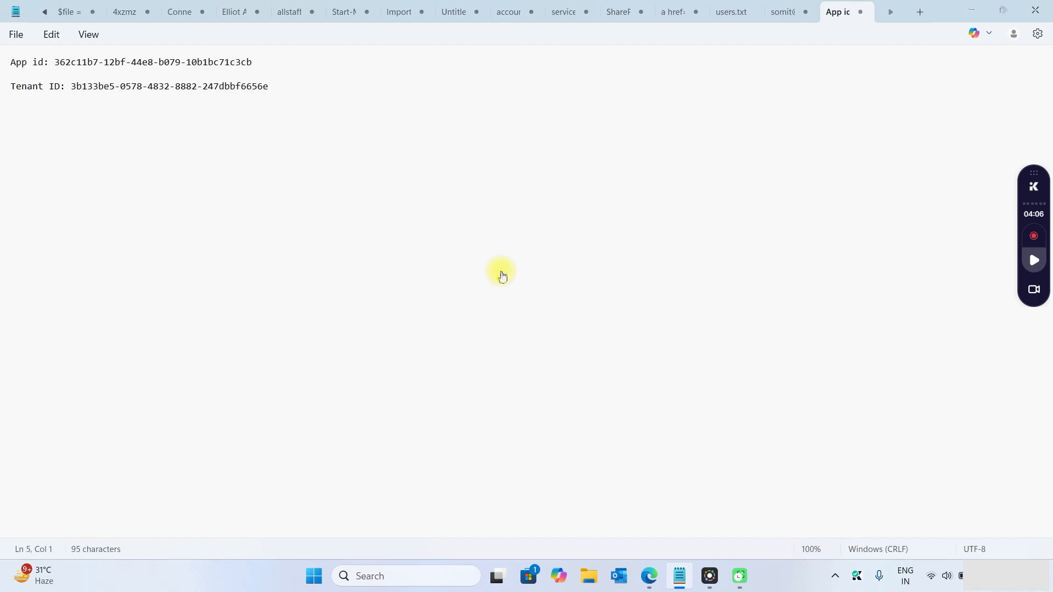
Add a client secret with the description "Lokka" and the recommended 180-day expiry to the MCP Lokka application in the Azure portal
key("alt+Tab")
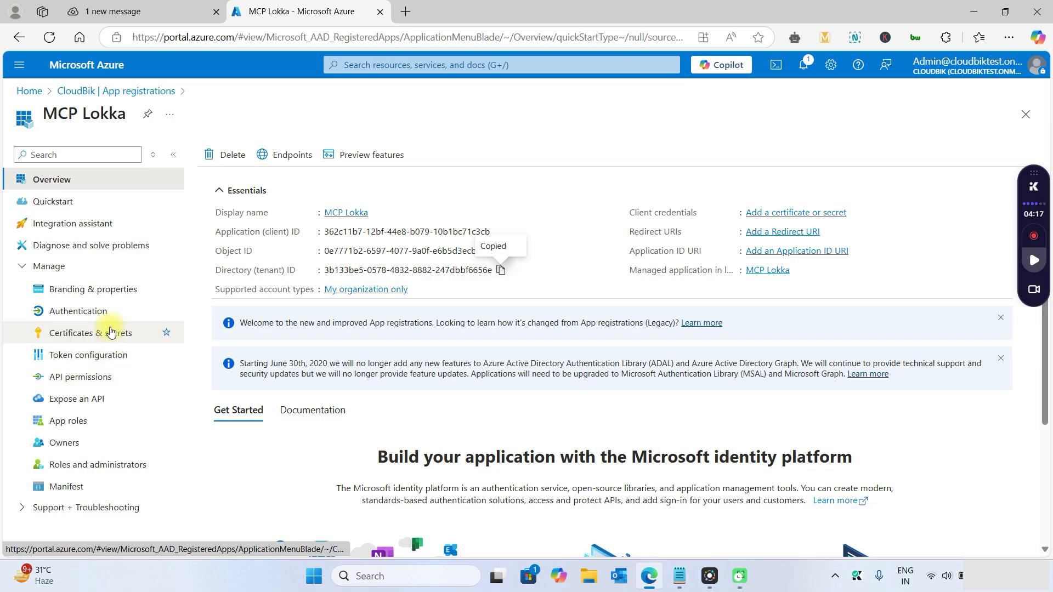
left_click(110, 333)
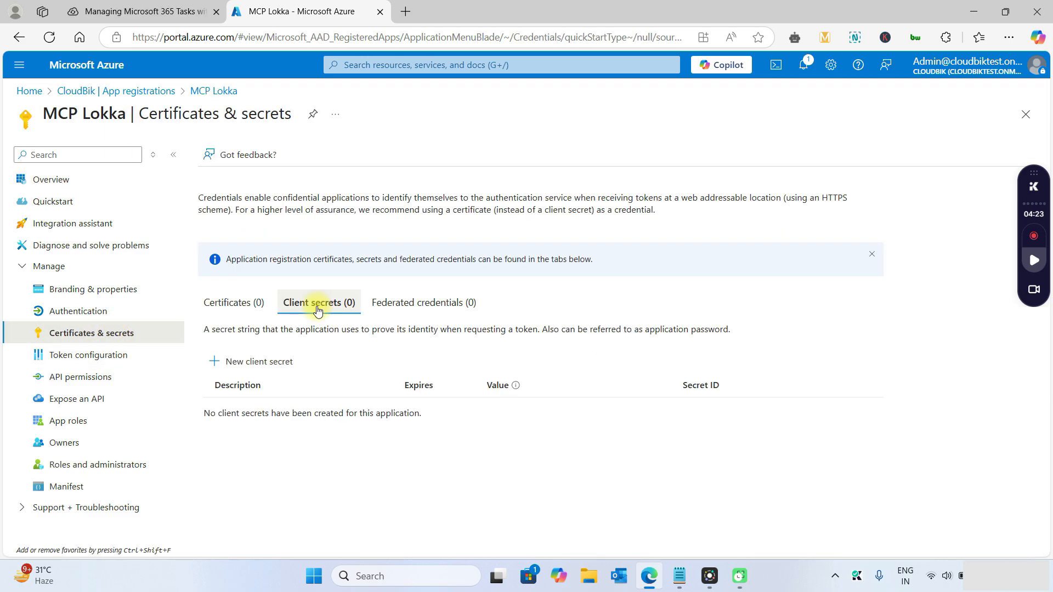
left_click(247, 361)
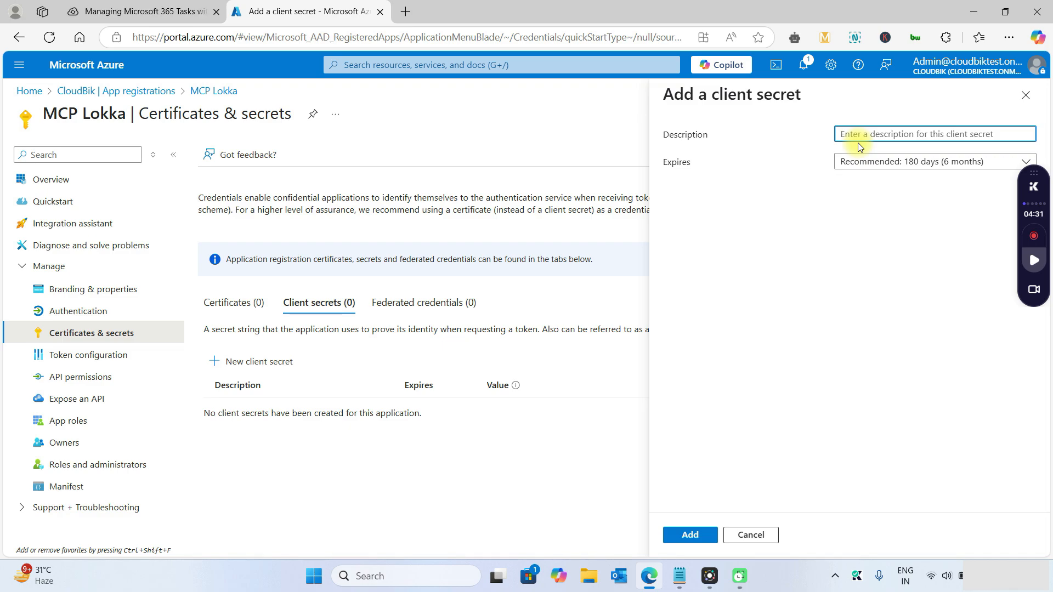
type("L")
key("BackSpace")
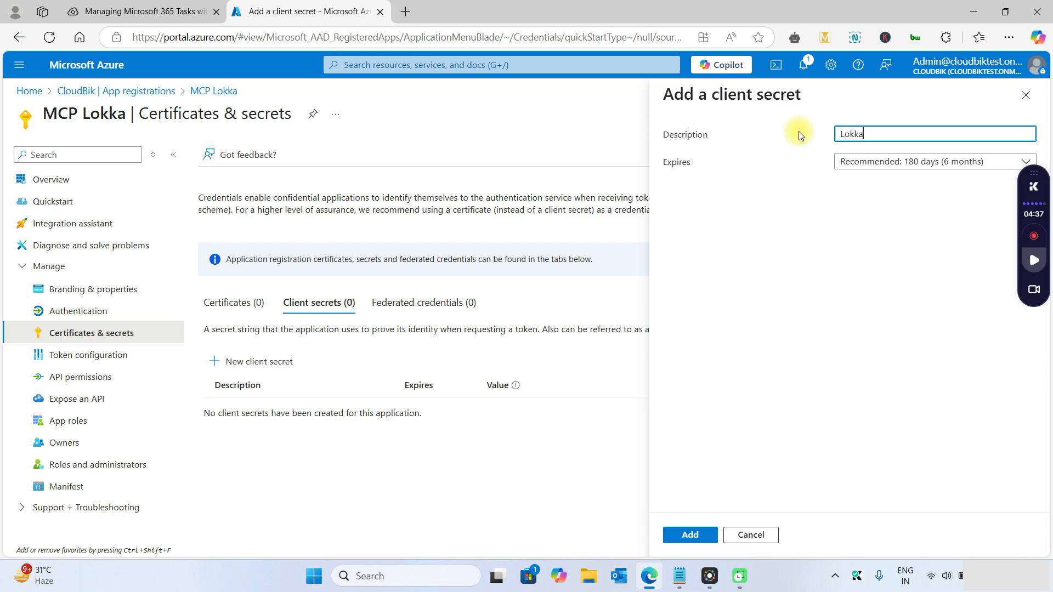
left_click(690, 535)
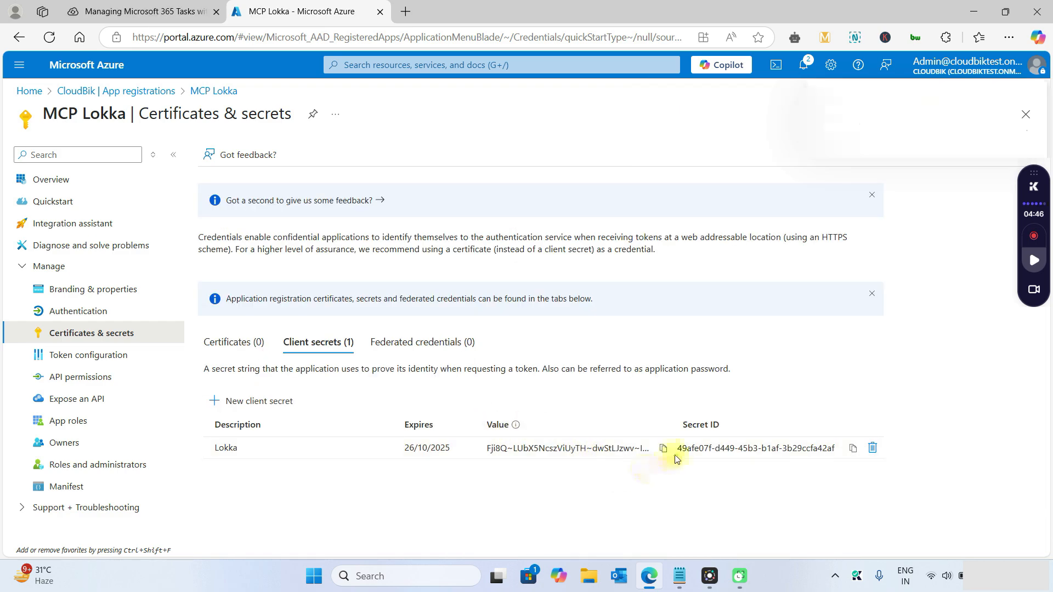
Copy the Lokka client secret's value and add the label "Secret Value" below the tenant ID in Notepad
left_click(663, 449)
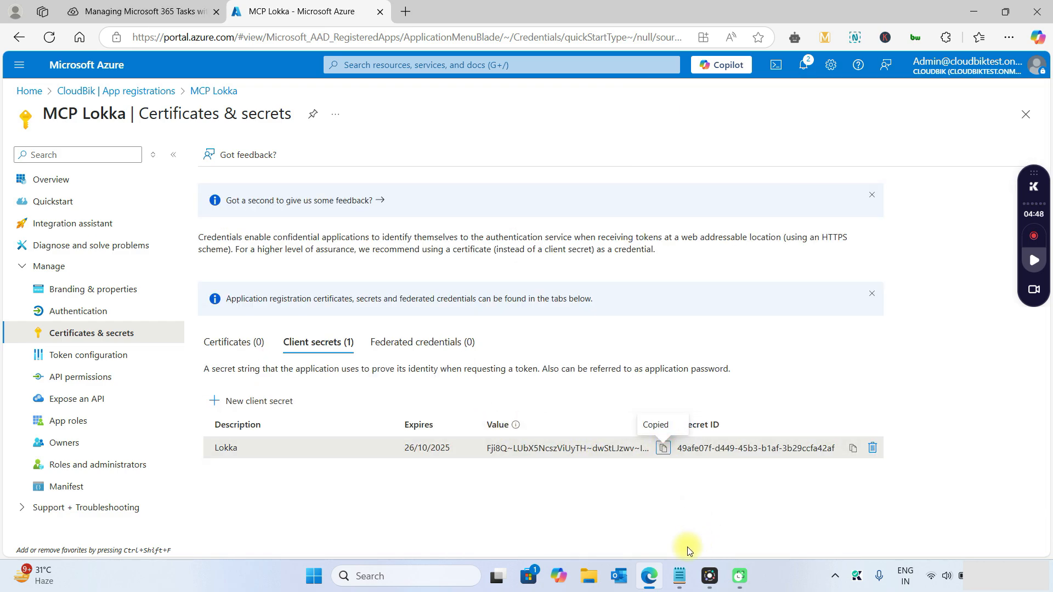
left_click(680, 575)
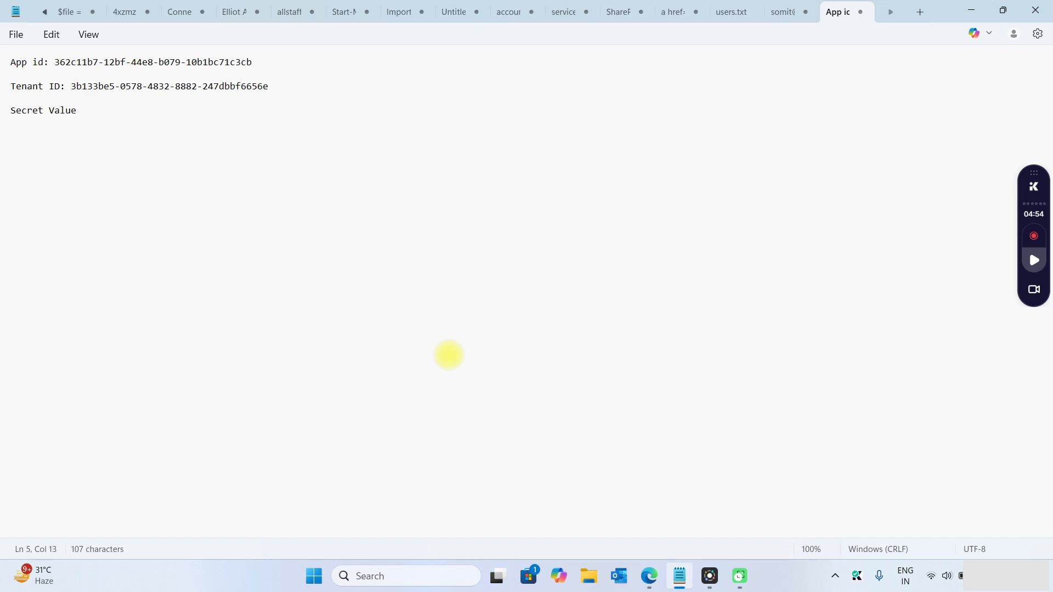
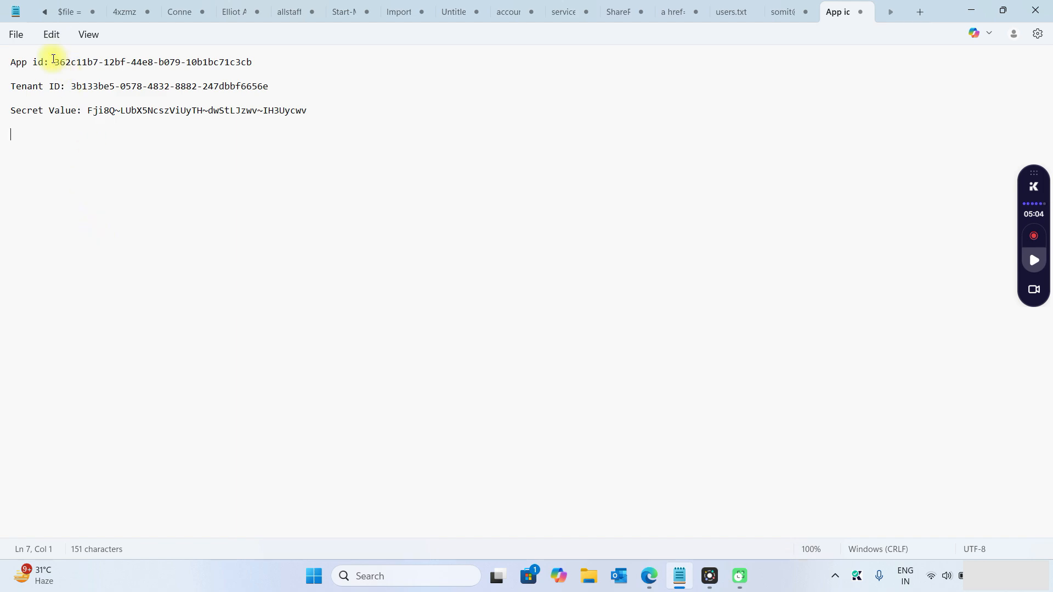
Switch to the Azure portal and start a Microsoft Graph application permissions request for the MCP Lokka app
key("alt+Tab")
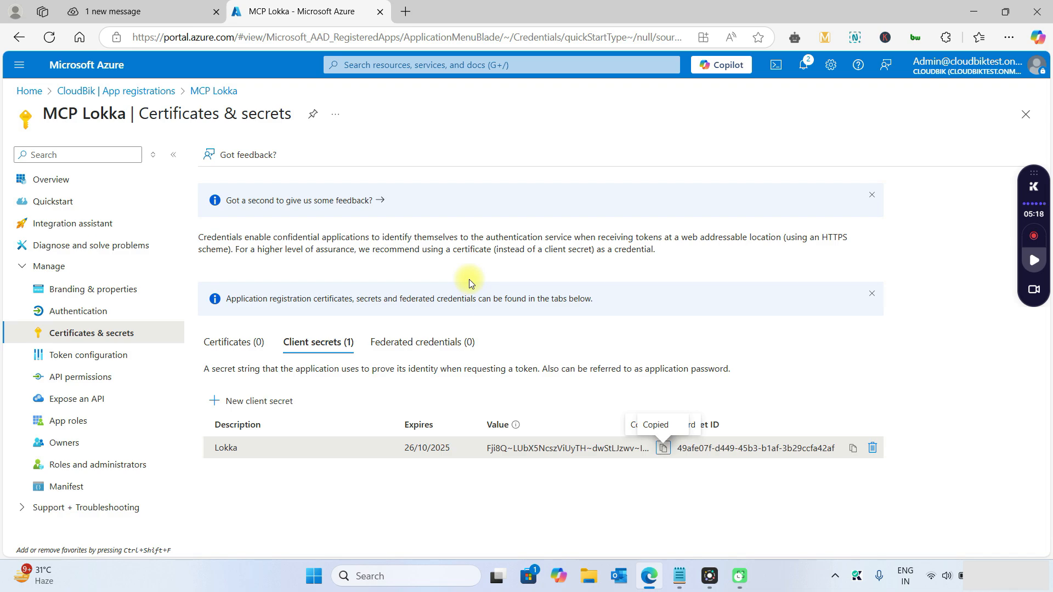
left_click(69, 380)
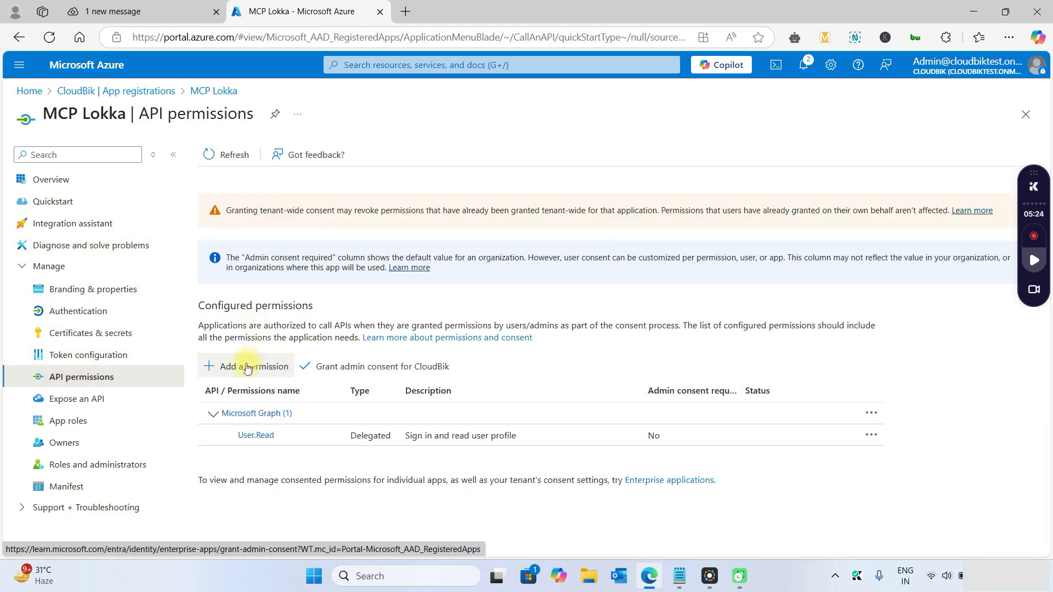
left_click(246, 367)
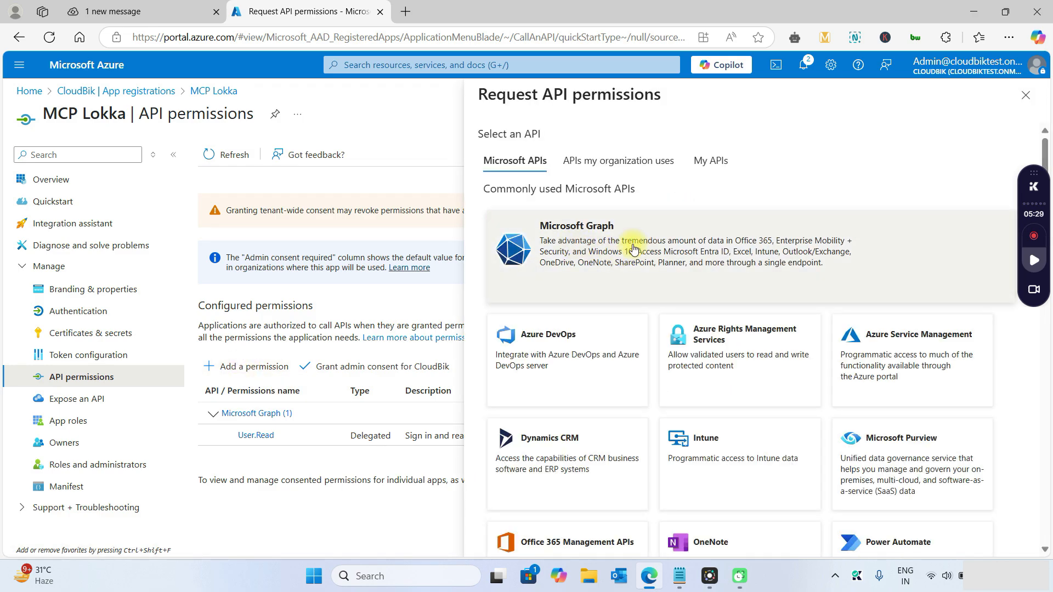
left_click(588, 250)
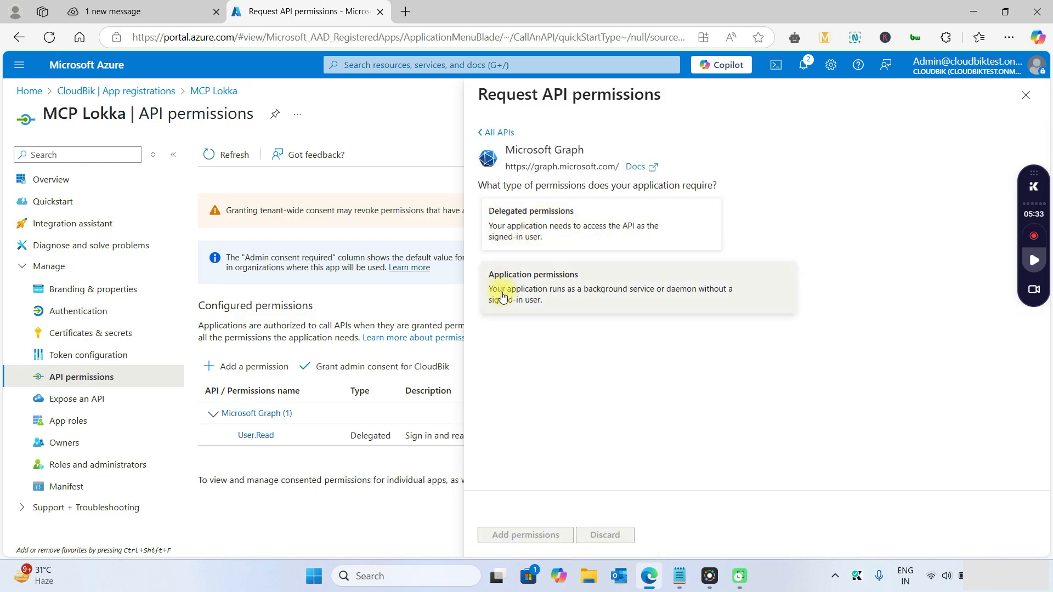
left_click(524, 293)
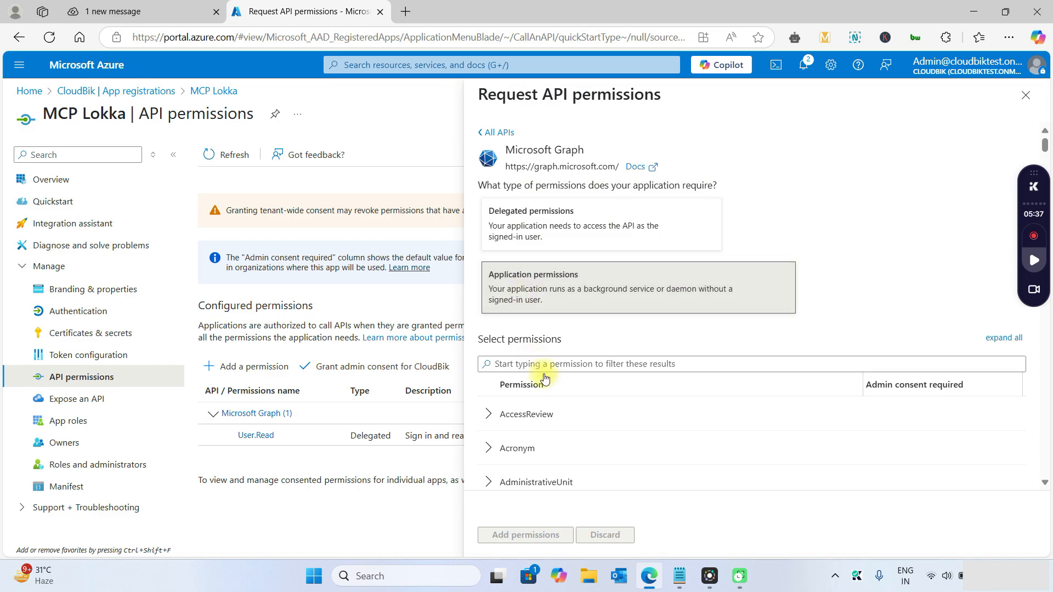
Filter the Graph application permissions by "user.read" and select User.Read.All
left_click(573, 363)
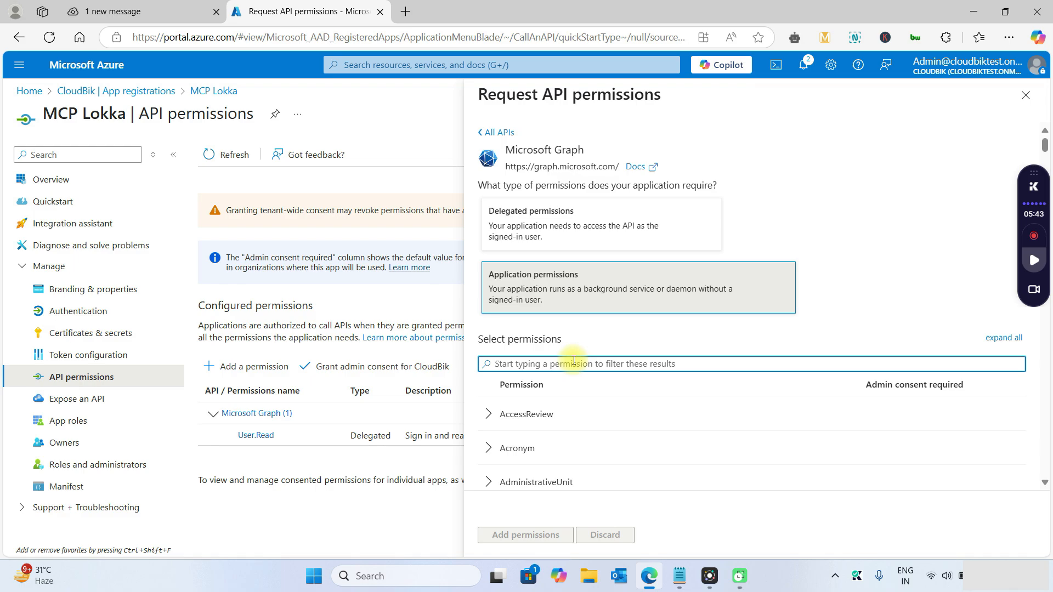
type("user.read")
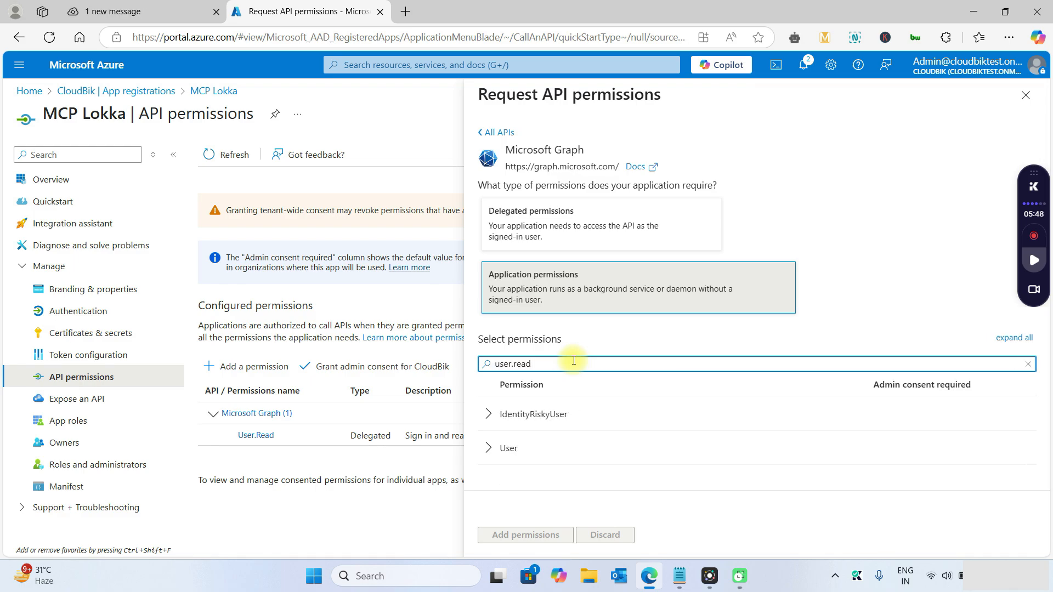
left_click(488, 448)
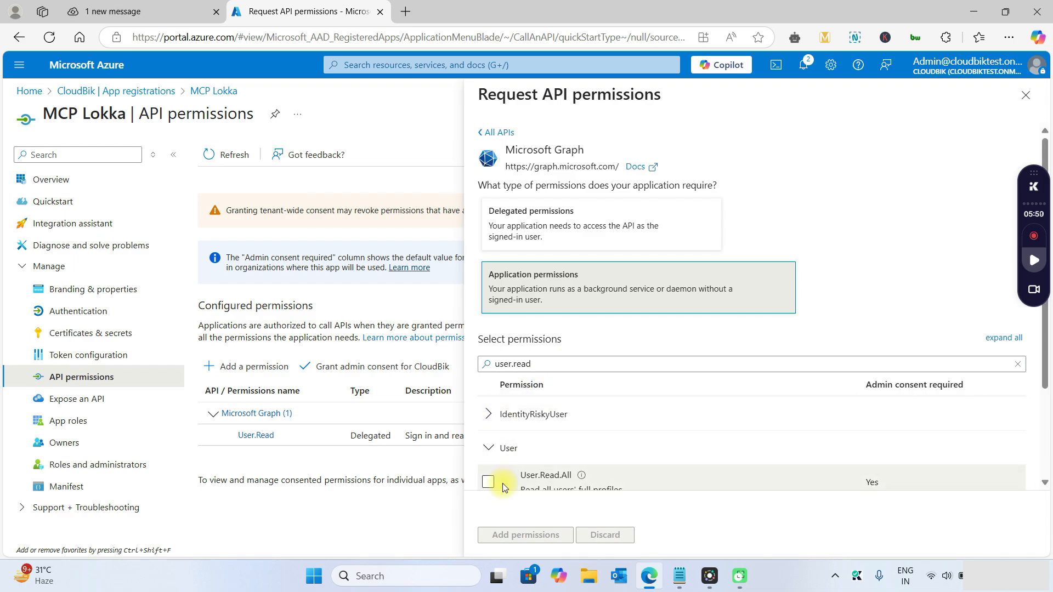
scroll(504, 486, "down", 1)
left_click(488, 437)
scroll(565, 430, "down", 2)
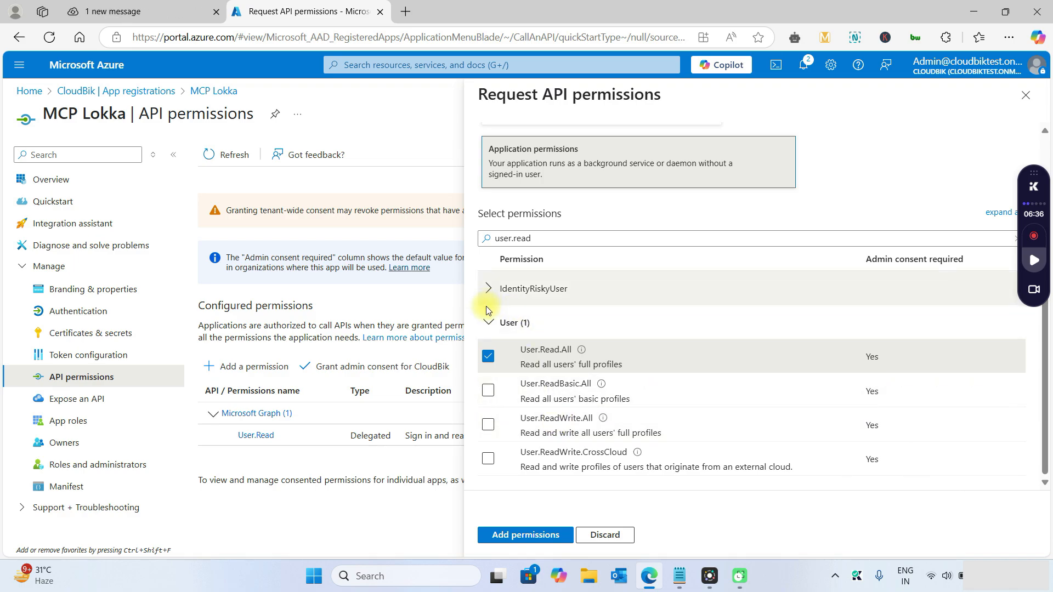
Filter the Graph application permissions by "group.read" and select Group.Read.All
double_click(558, 242)
key("BackSpace")
key("BackSpace")
key("BackSpace")
key("BackSpace")
key("BackSpace")
key("BackSpace")
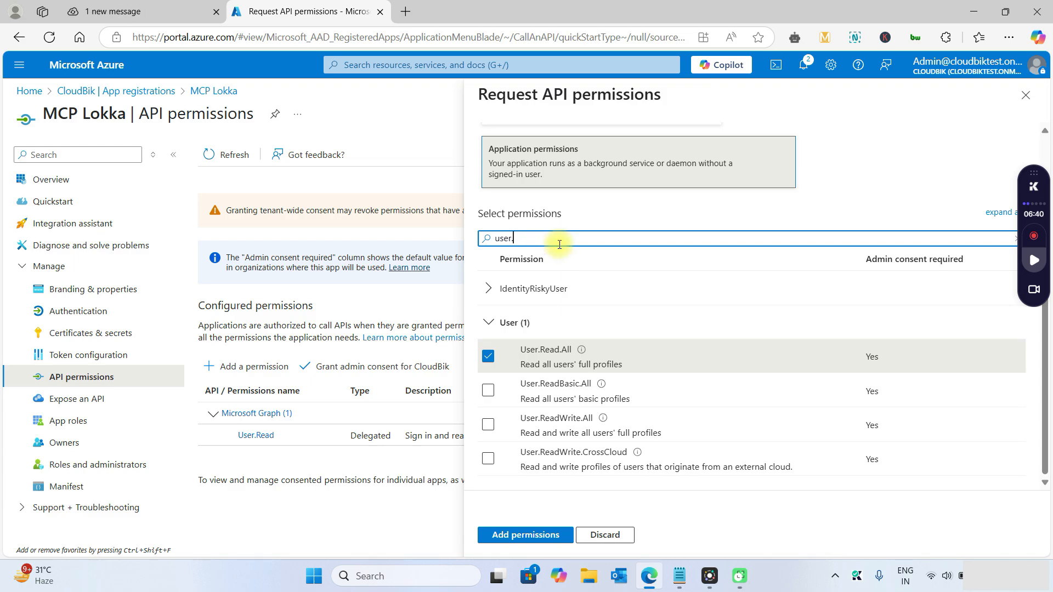
type("group.read")
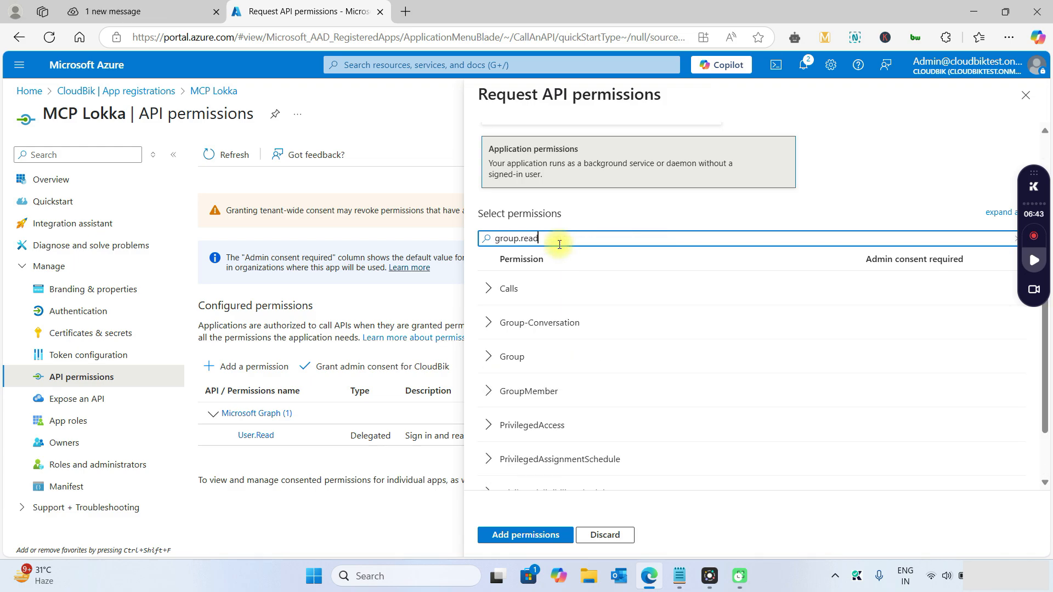
left_click(488, 357)
scroll(489, 357, "down", 1)
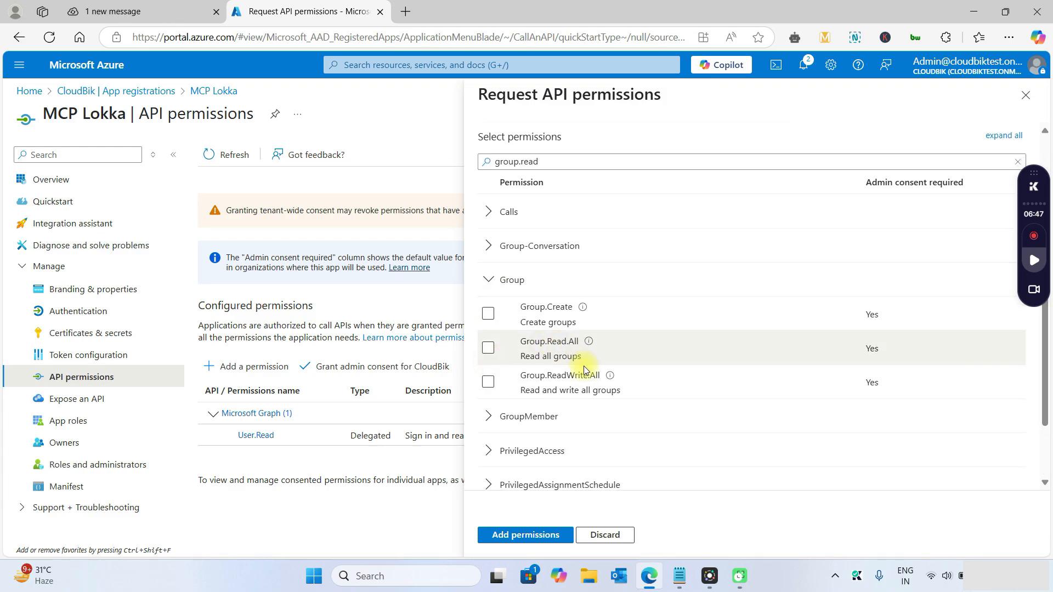
left_click(488, 347)
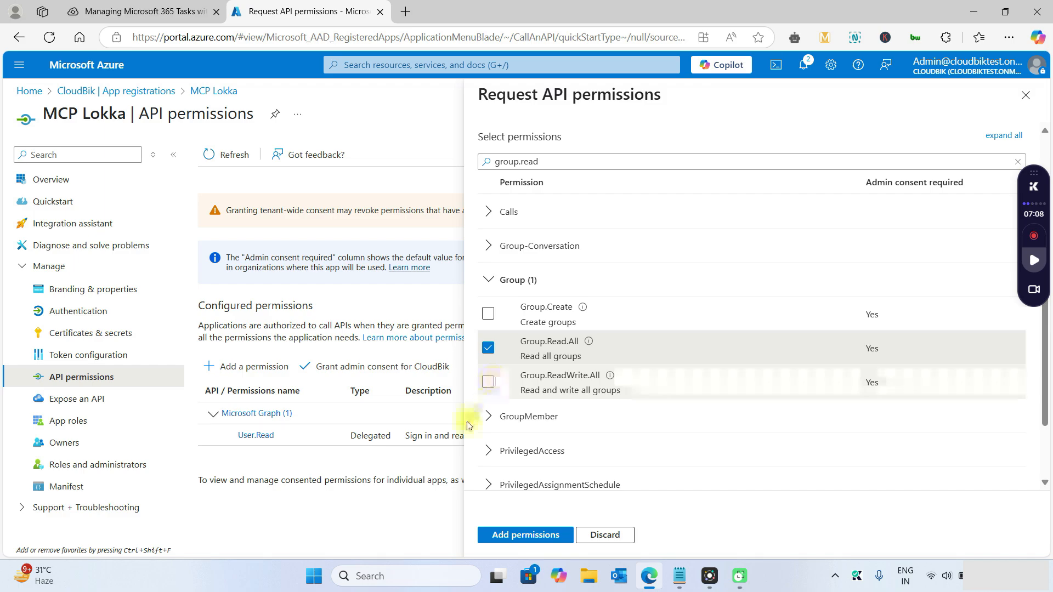
Add the selected Graph permissions to MCP Lokka and grant admin consent for CloudBik
left_click(511, 526)
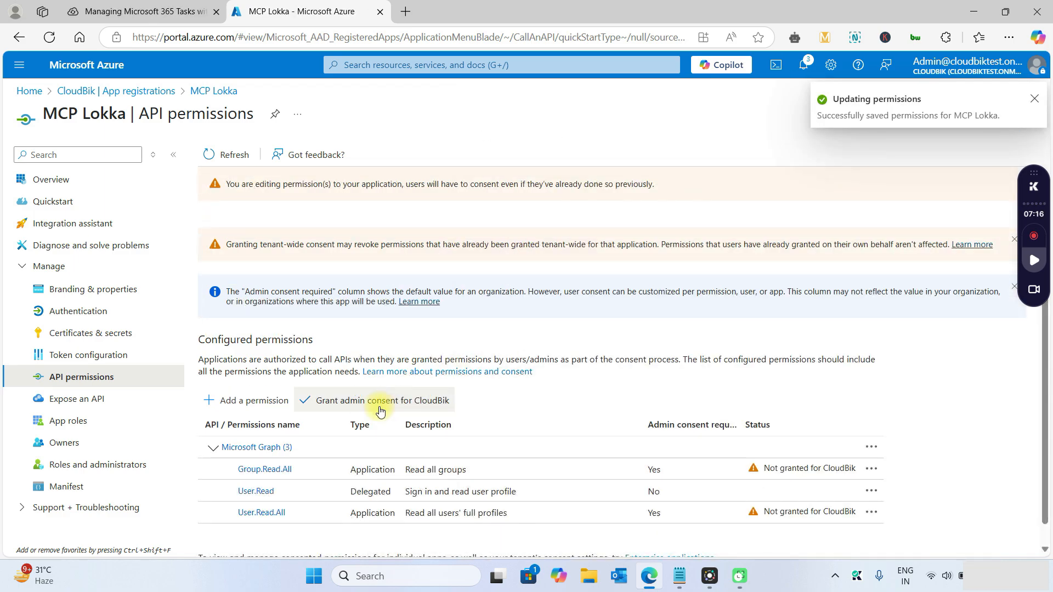
left_click(367, 412)
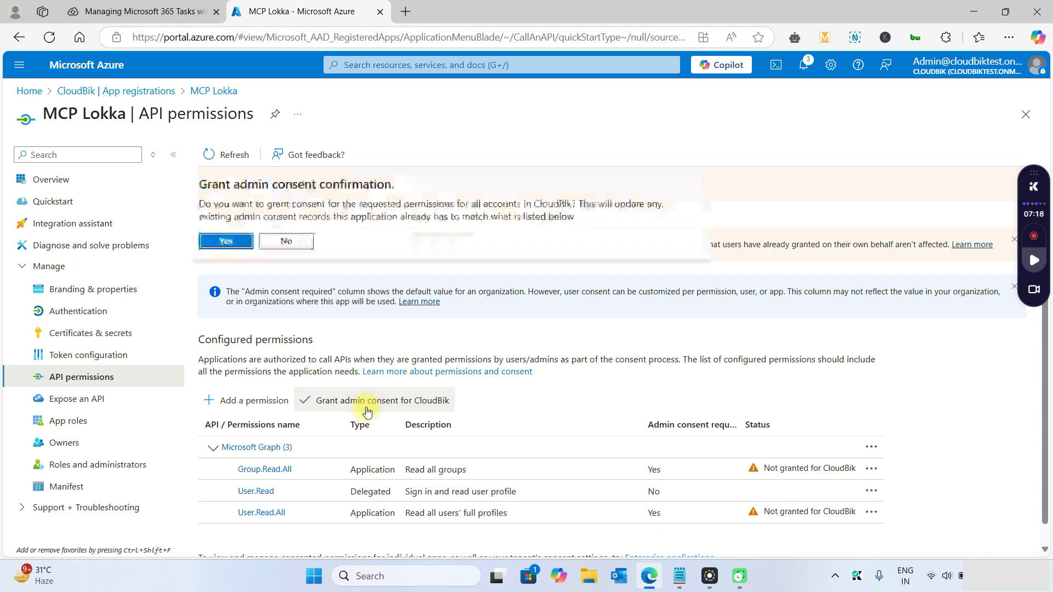
left_click(224, 241)
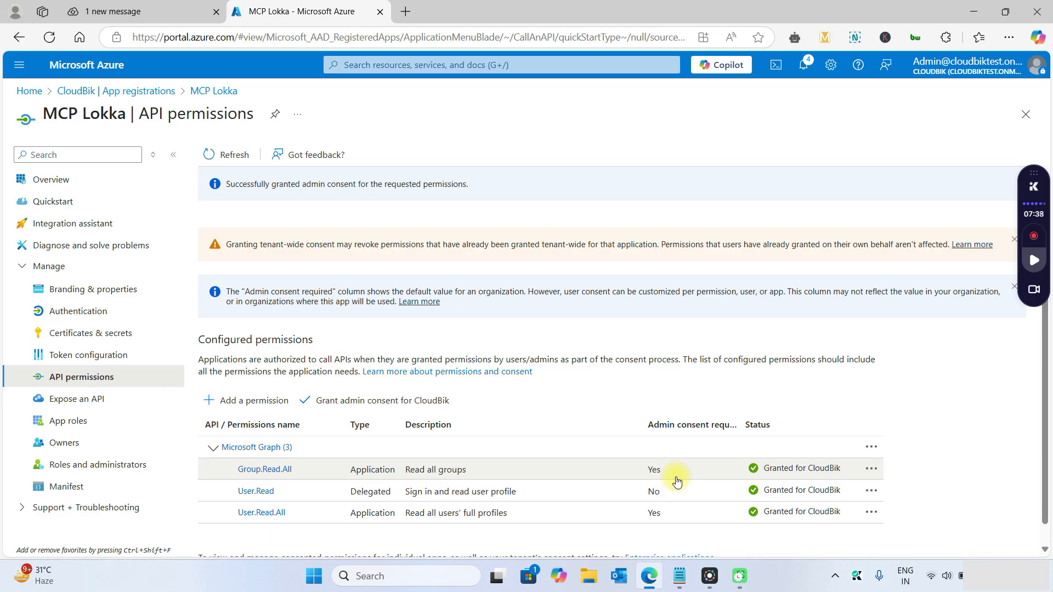
Copy the Lokka-Microsoft-Graph mcpServers JSON block from the CloudBik blog article into the Notepad document below the secret value
left_click(159, 11)
scroll(207, 228, "down", 10)
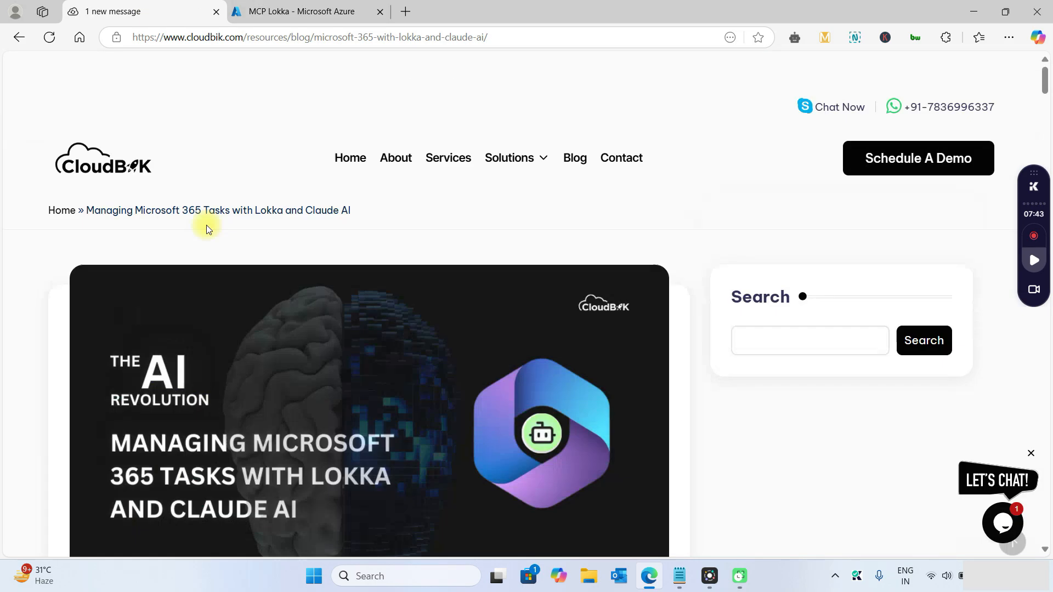
left_click(261, 225)
scroll(261, 225, "down", 15)
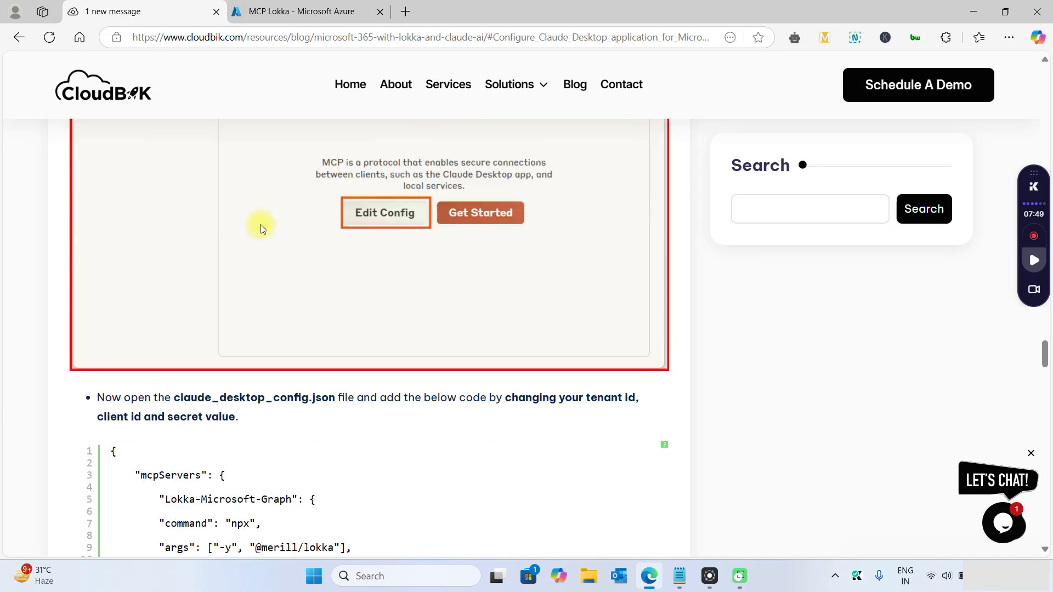
left_click_drag(110, 167, 161, 459)
key("ctrl+c")
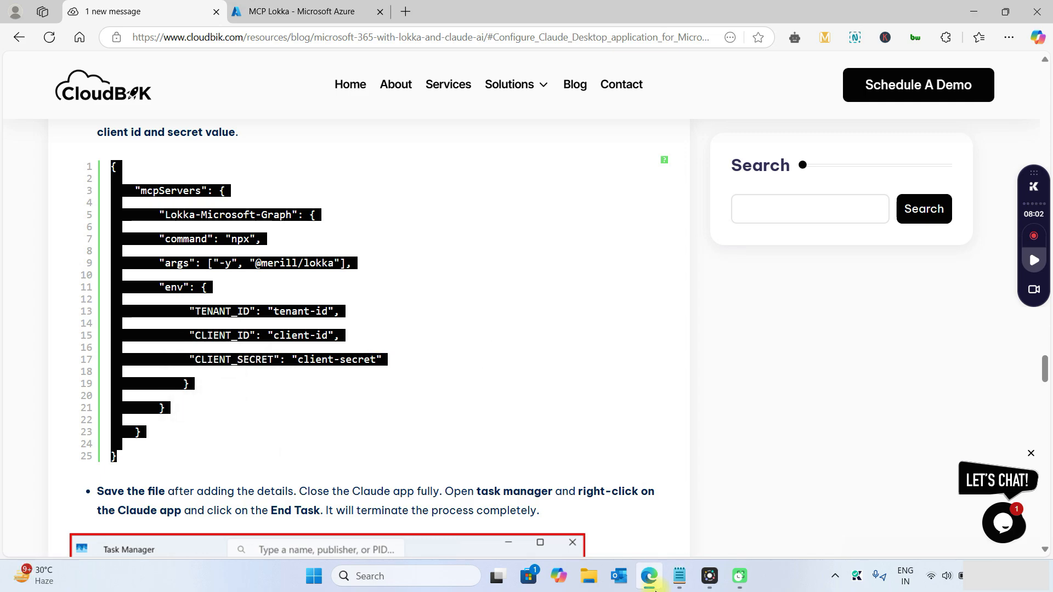
left_click(675, 580)
key("Return")
key("ctrl+v")
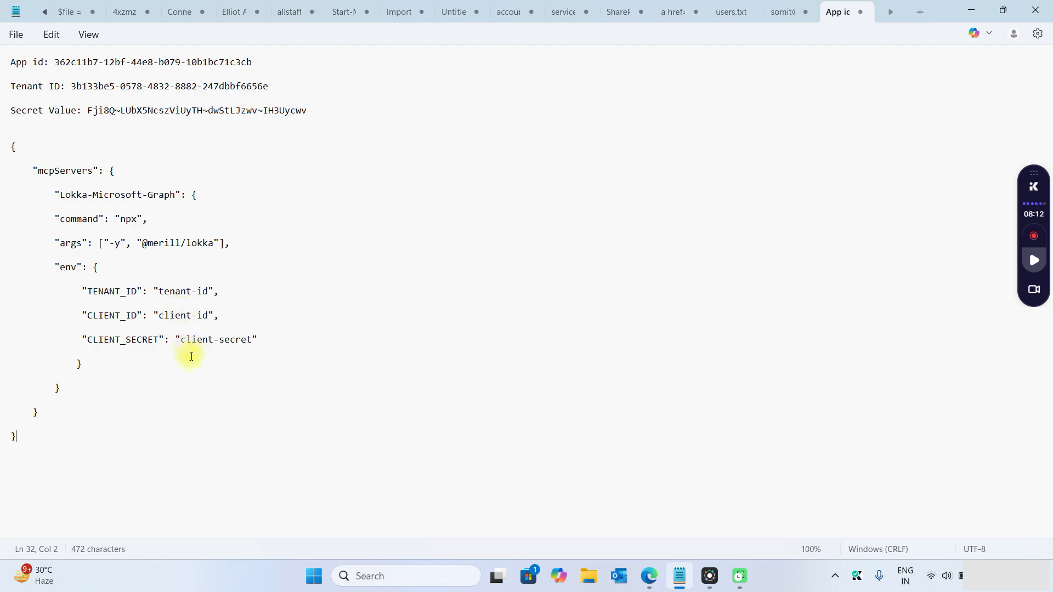
Replace the client-id placeholder of CLIENT_ID in the JSON block with the app ID noted above
left_click_drag(57, 62, 267, 60)
key("ctrl+c")
left_click(56, 61)
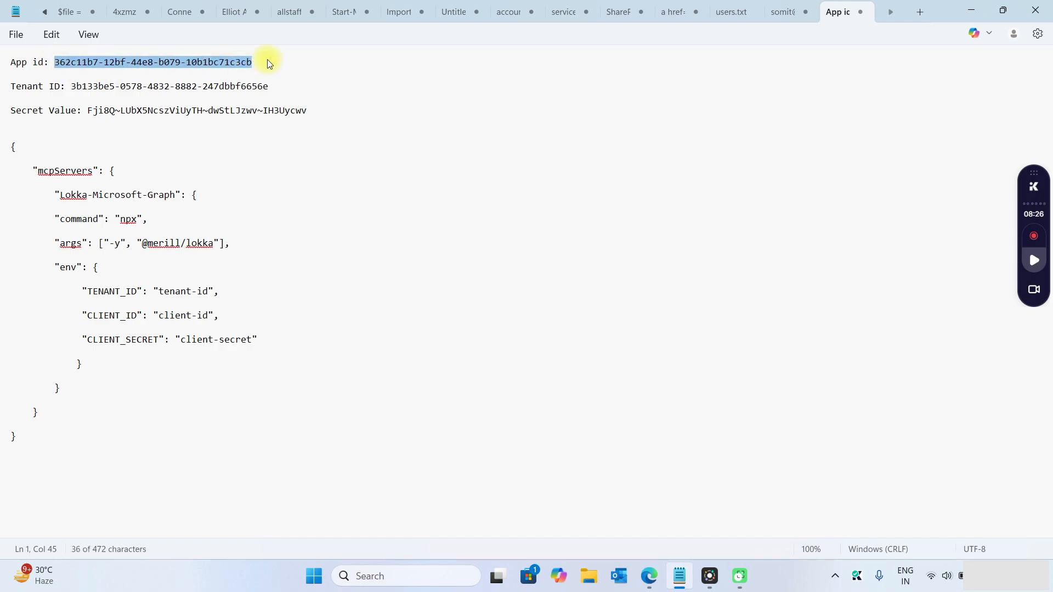
left_click_drag(158, 317, 209, 318)
key("ctrl+v")
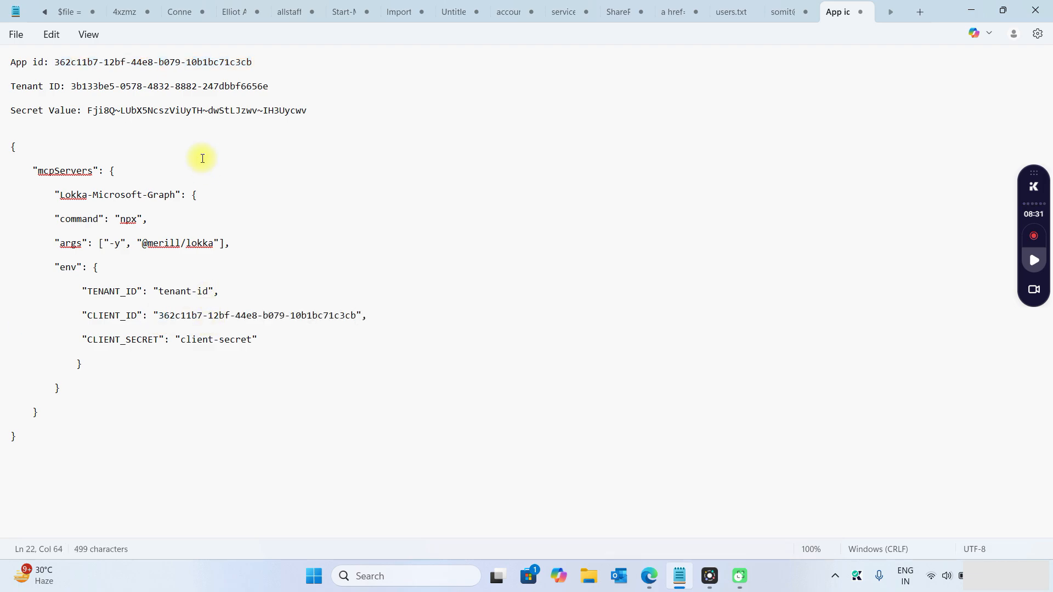
Replace the tenant-id placeholder of TENANT_ID in the JSON block with the noted tenant ID
left_click(75, 87)
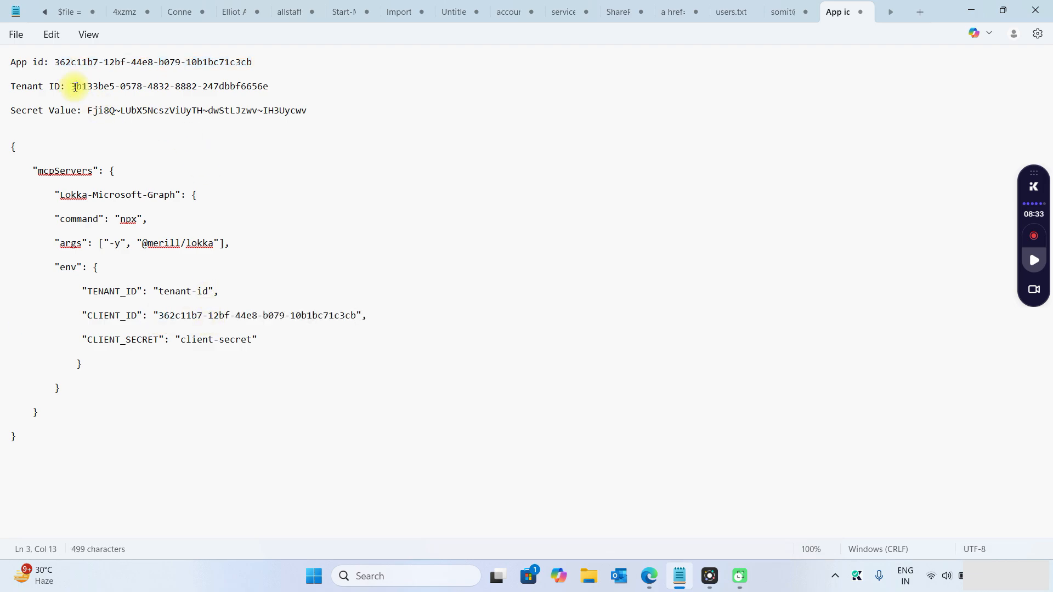
left_click_drag(71, 87, 270, 86)
key("ctrl+c")
left_click_drag(159, 291, 210, 294)
key("ctrl+v")
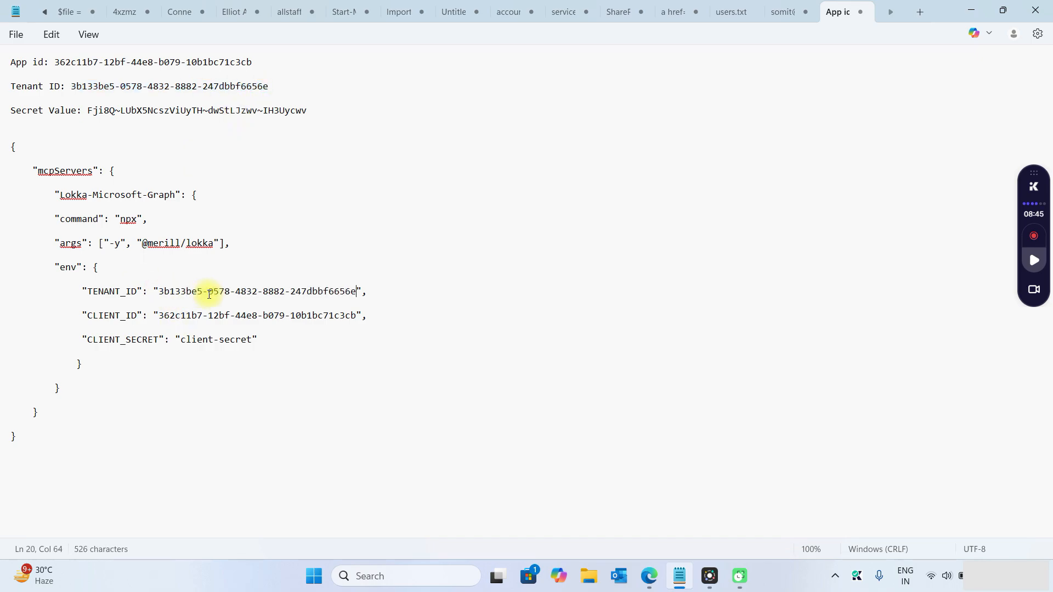
Replace the client-secret placeholder of CLIENT_SECRET in the JSON block with the noted client secret value
left_click_drag(88, 111, 309, 108)
key("ctrl+c")
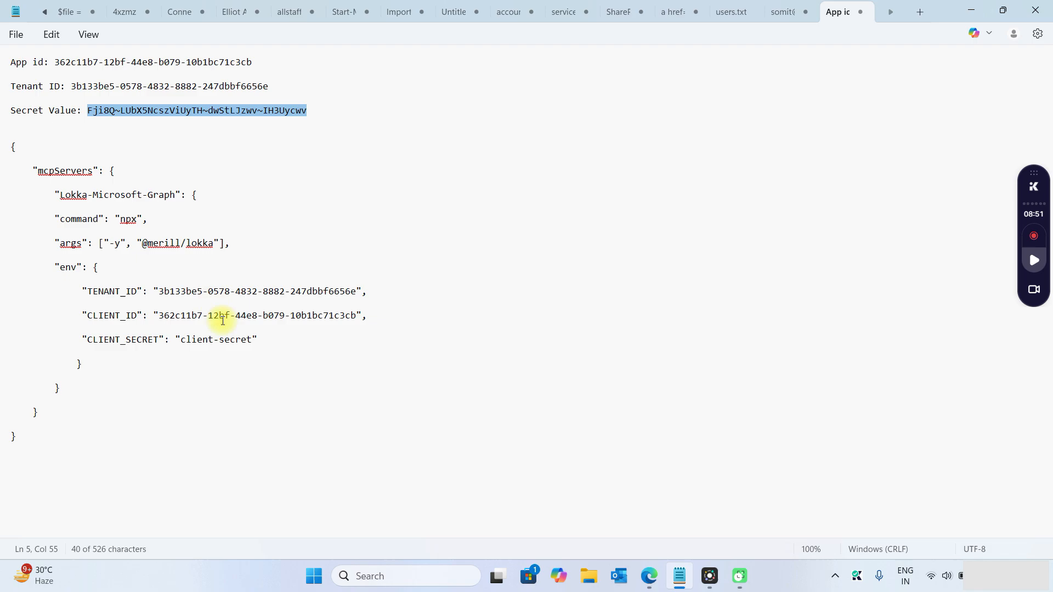
left_click_drag(181, 340, 253, 344)
key("ctrl+v")
left_click(265, 389)
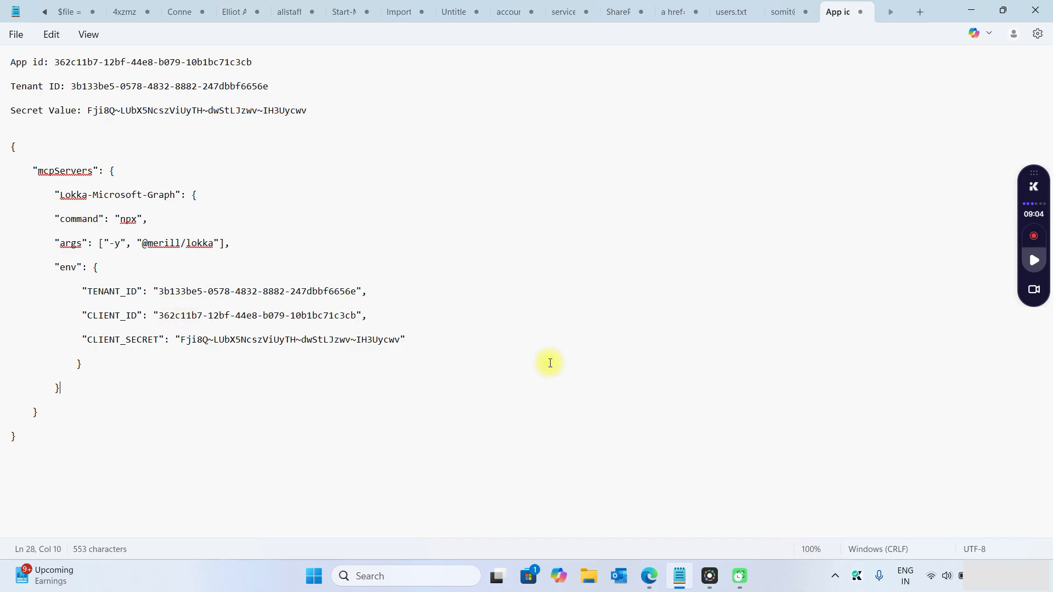
Launch the Claude desktop app and open its Developer settings
key("super")
type("claude")
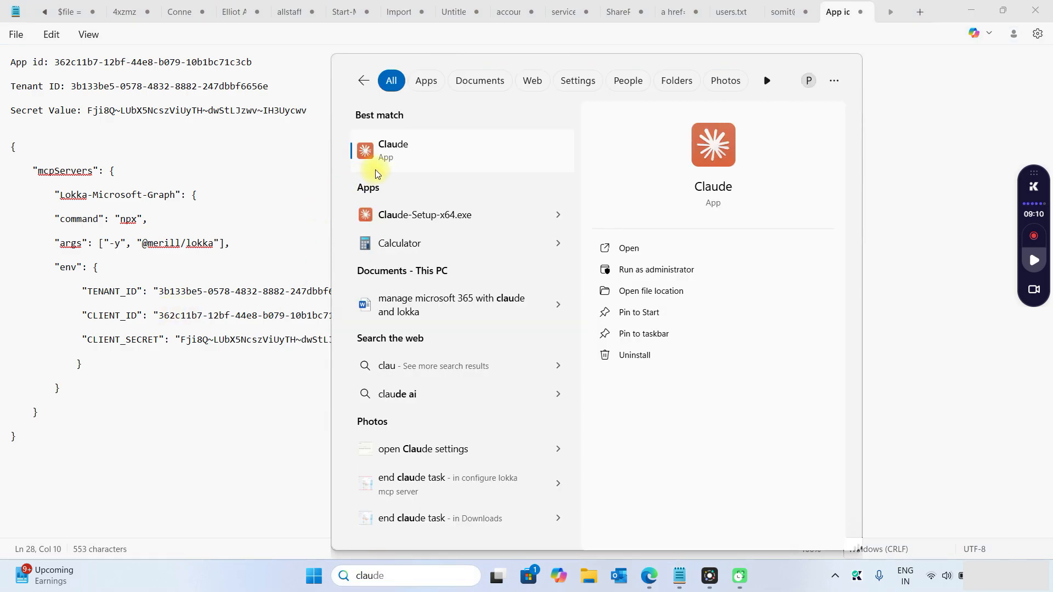
left_click(433, 155)
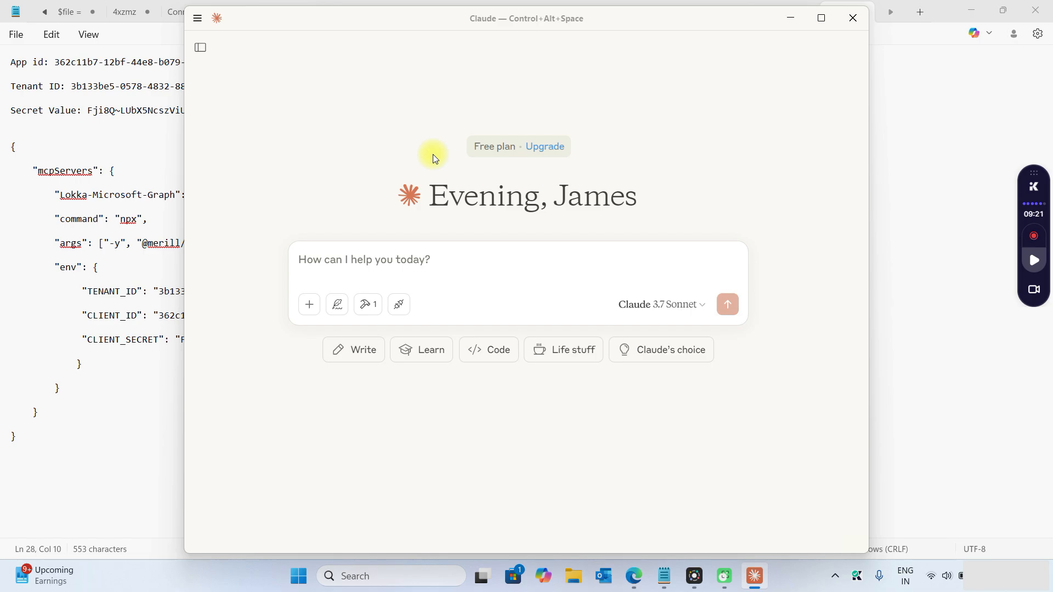
left_click(199, 21)
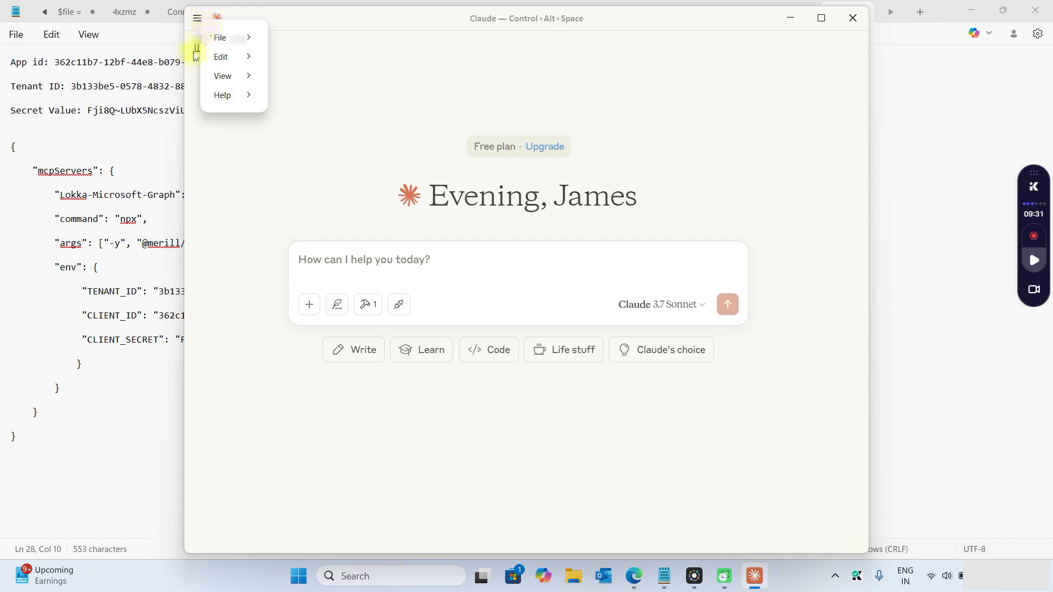
mouse_move(227, 37)
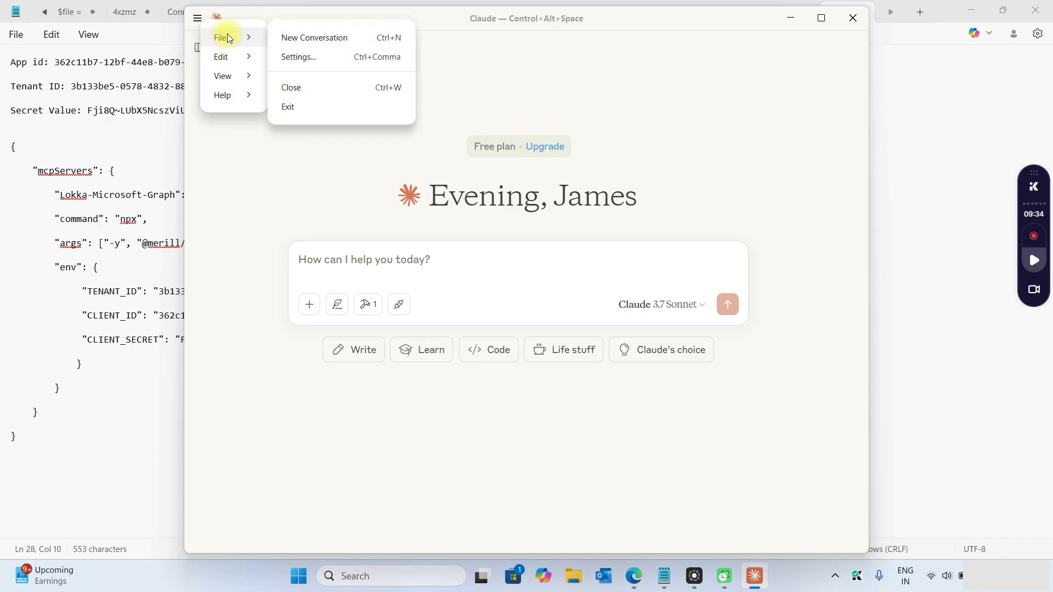
left_click(308, 58)
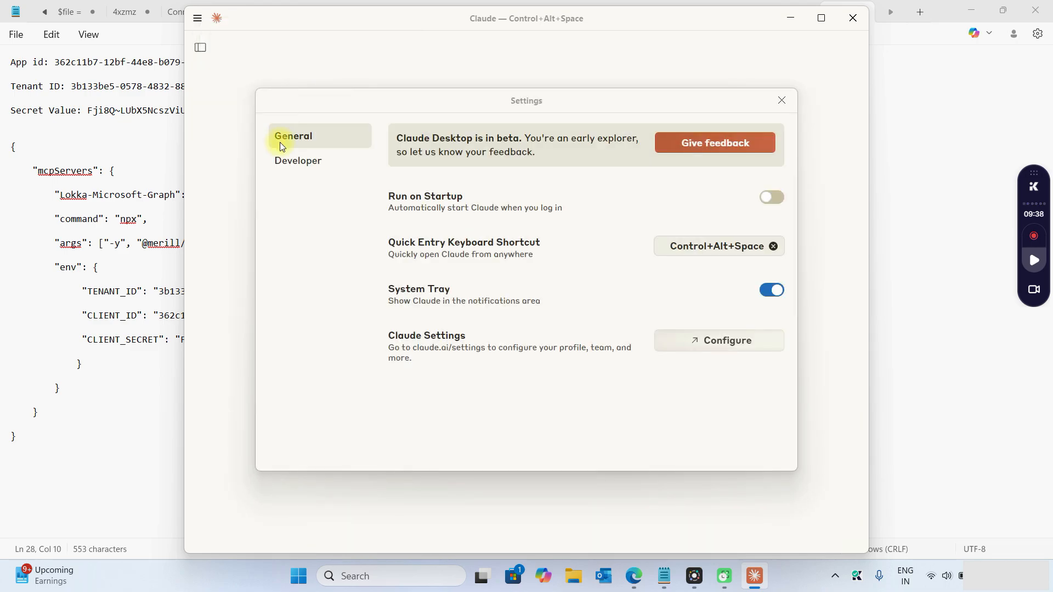
left_click(305, 163)
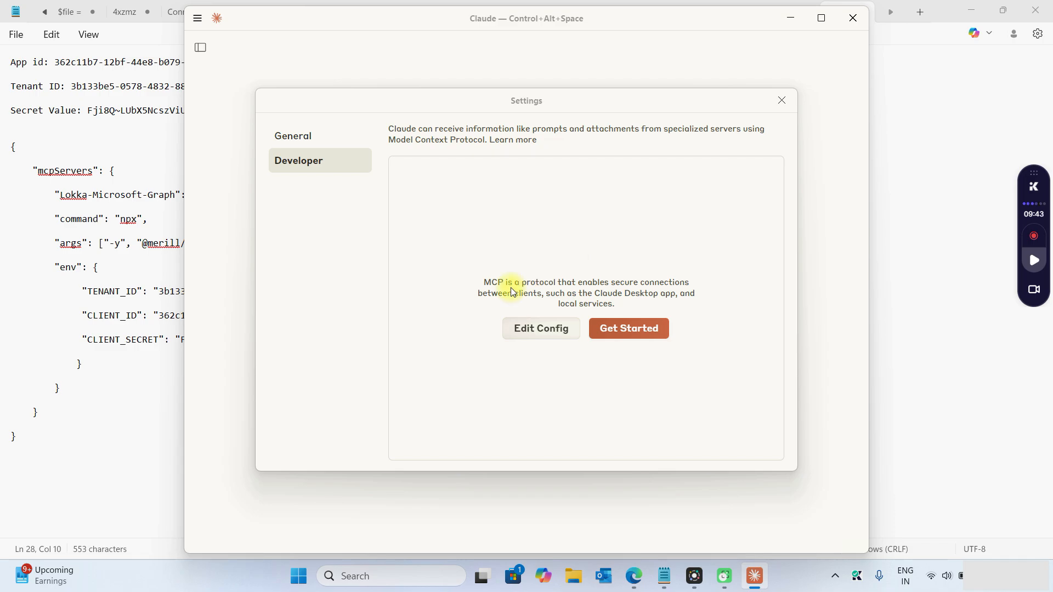
Open claude_desktop_config.json from Claude's Developer settings and replace its entire contents with the completed mcpServers JSON block, including the client secret
left_click(531, 329)
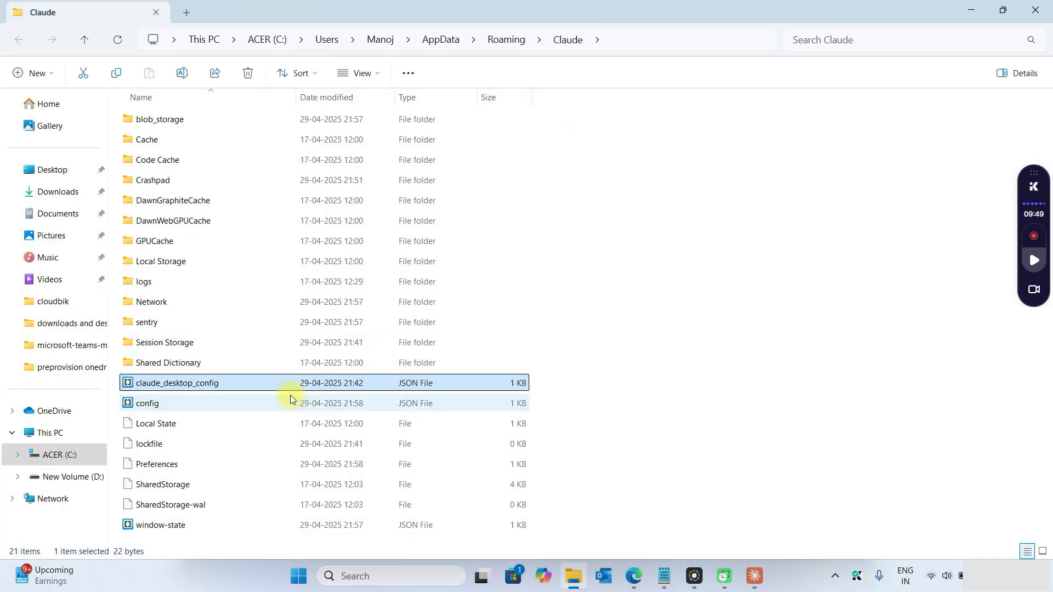
double_click(159, 385)
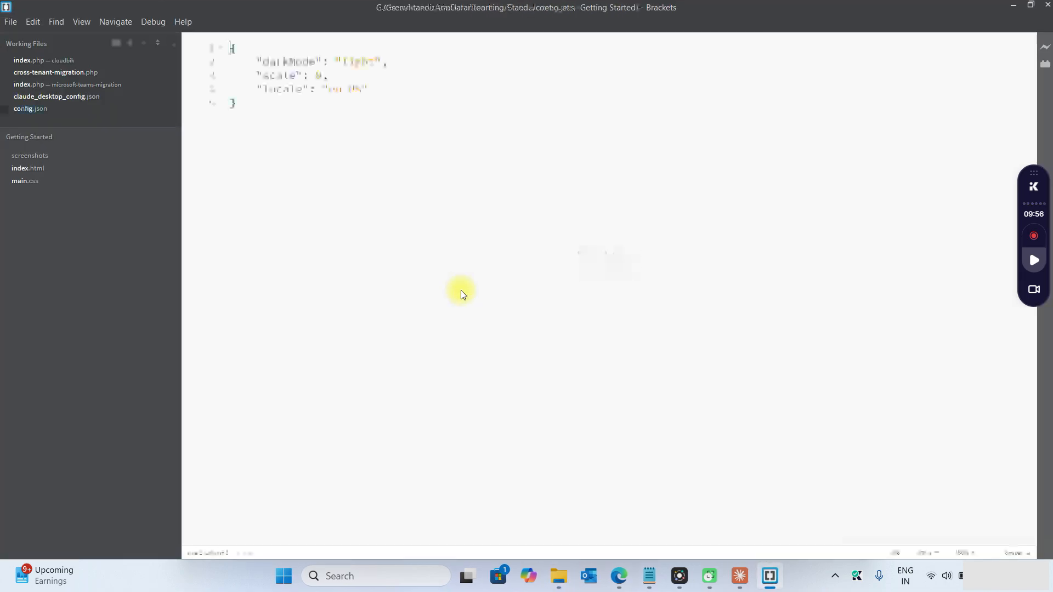
left_click(645, 576)
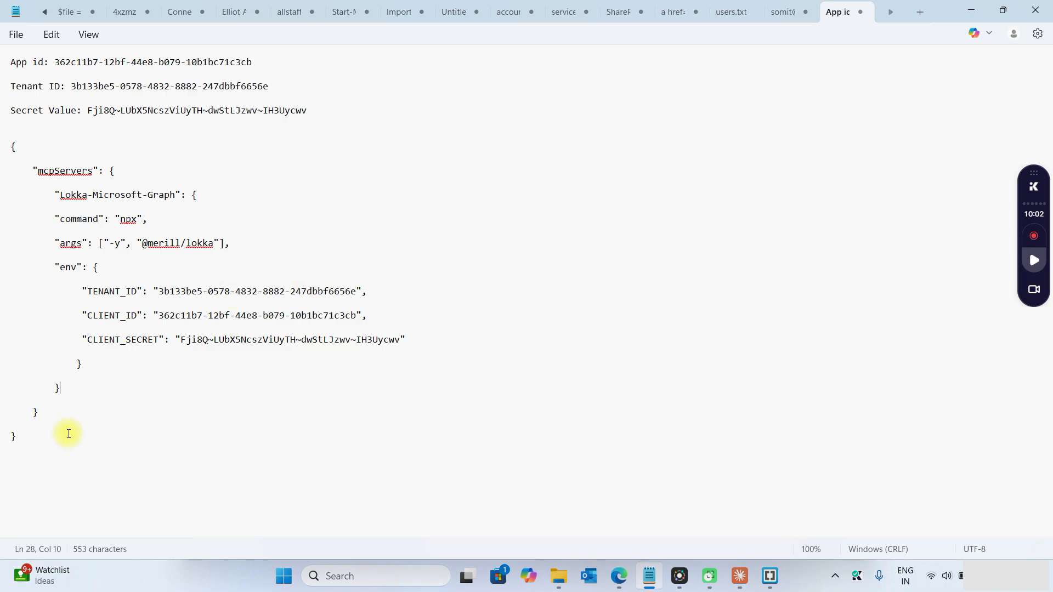
left_click_drag(28, 432, 8, 152)
key("ctrl+c")
key("alt+Tab")
key("ctrl+a")
key("Delete")
key("ctrl+v")
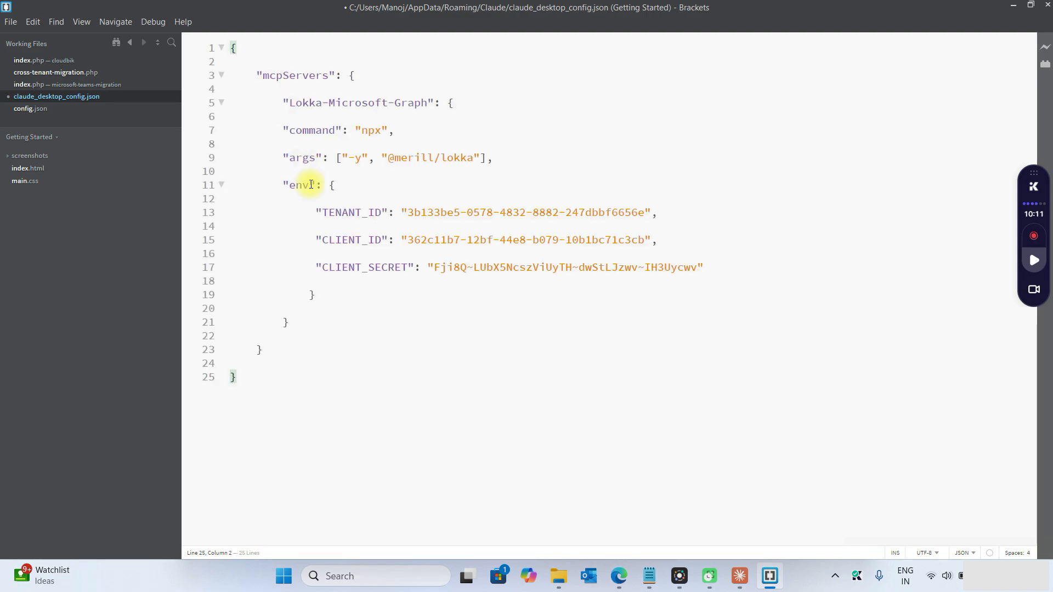
Save the edited claude_desktop_config.json file and close the code editor
left_click(363, 350)
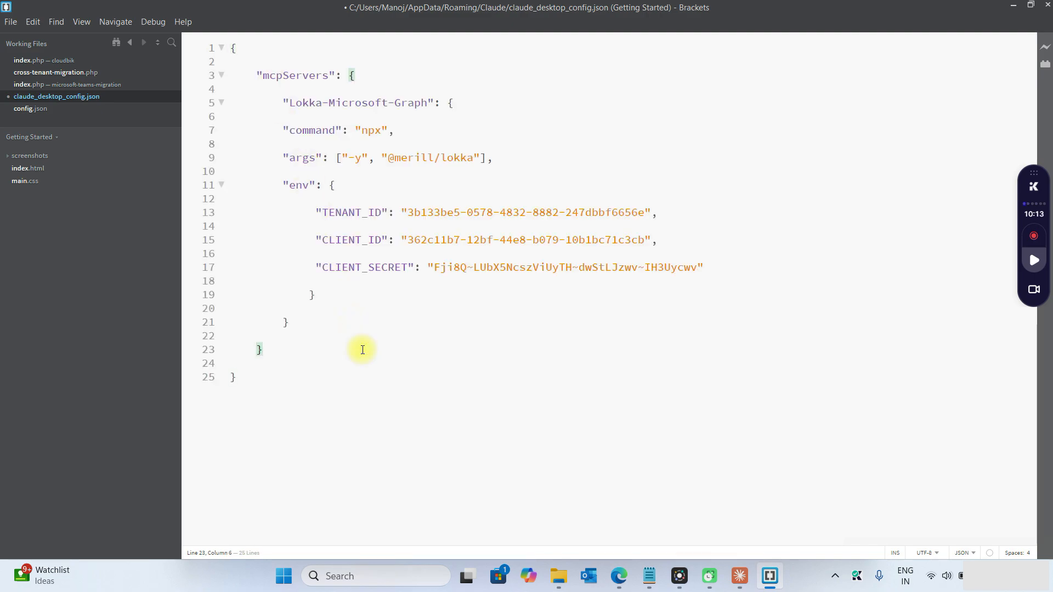
key("ctrl+s")
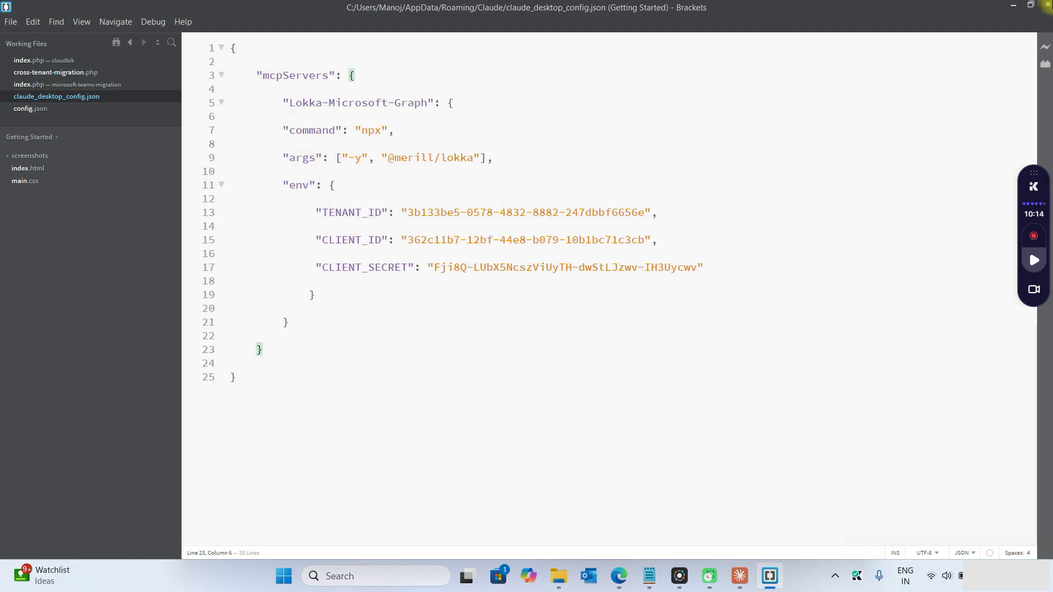
left_click(1046, 5)
Switch back to Claude, dismiss its settings and close the app window
left_click(755, 575)
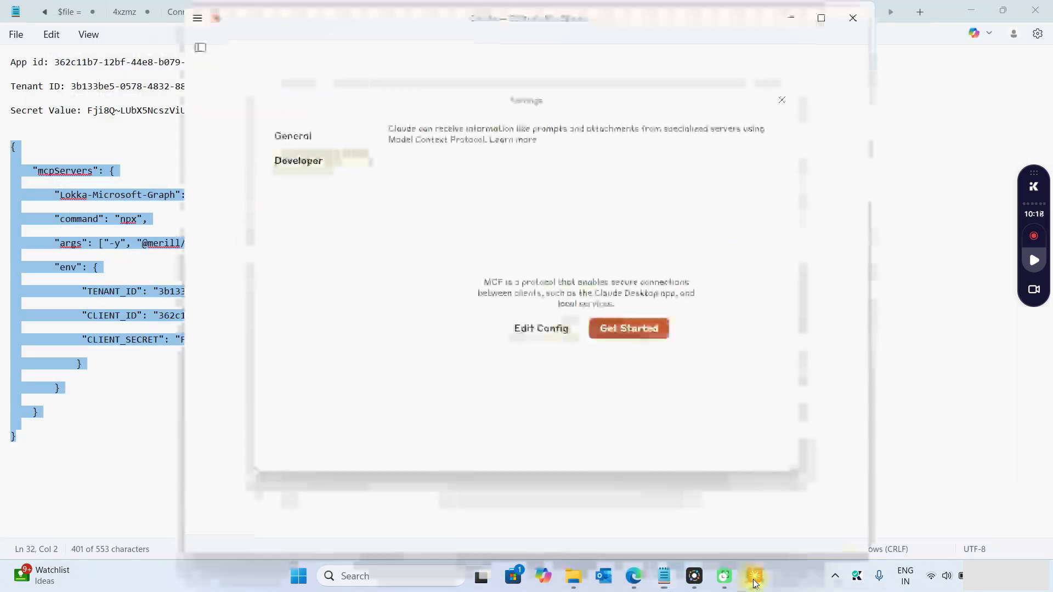
left_click(781, 104)
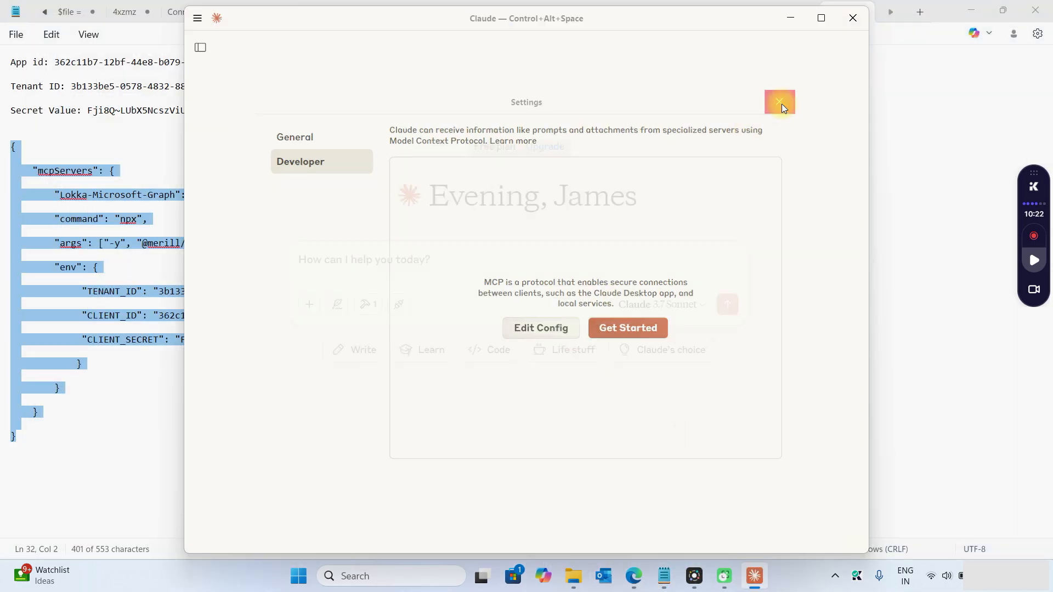
left_click(859, 19)
left_click(583, 297)
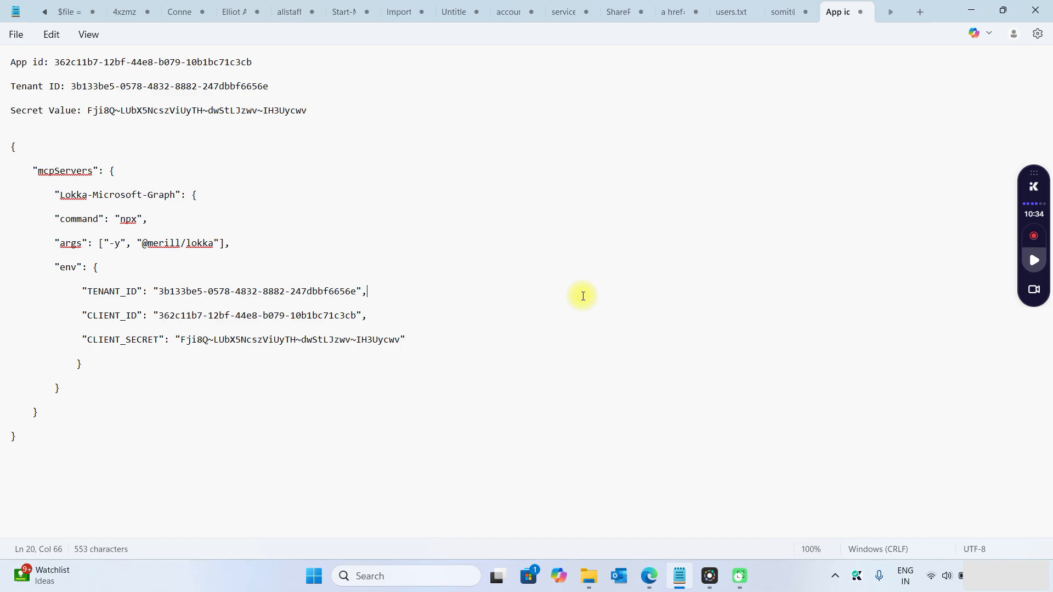
Open Task Manager and end the Claude task still running in the background
left_click(378, 580)
type("task")
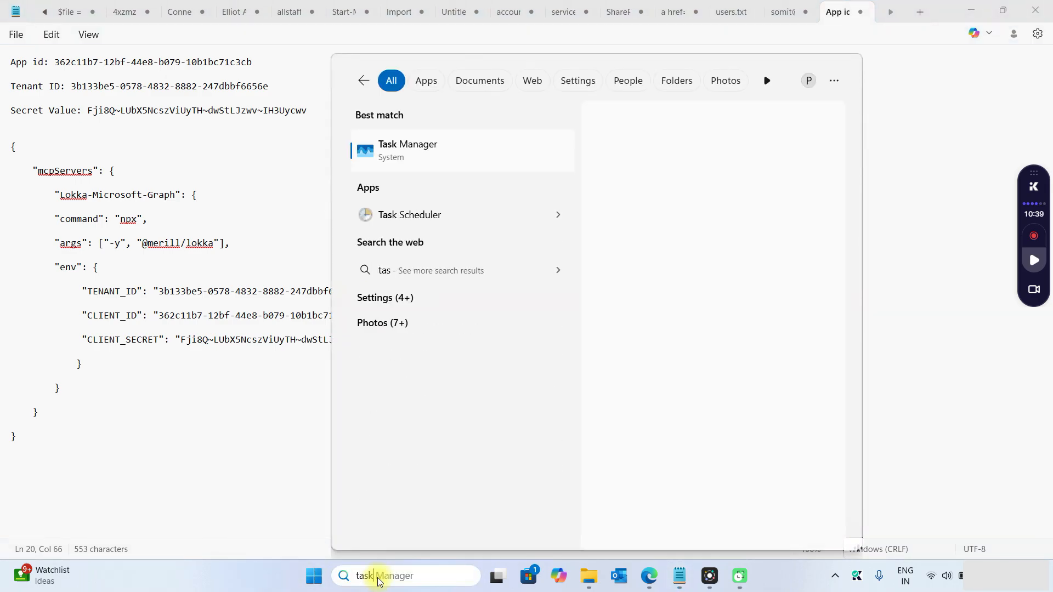
left_click(446, 146)
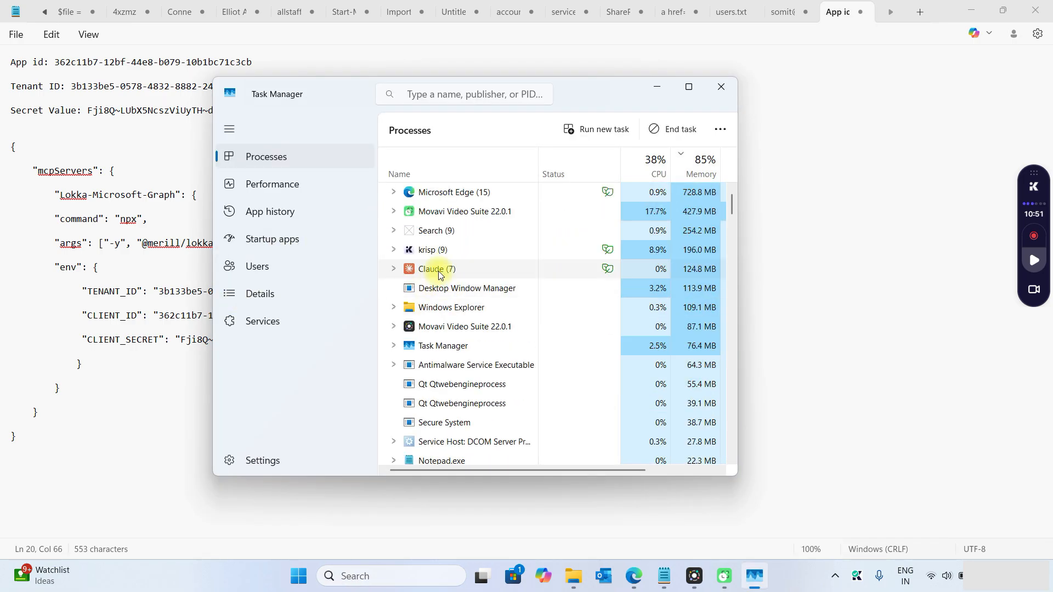
right_click(439, 271)
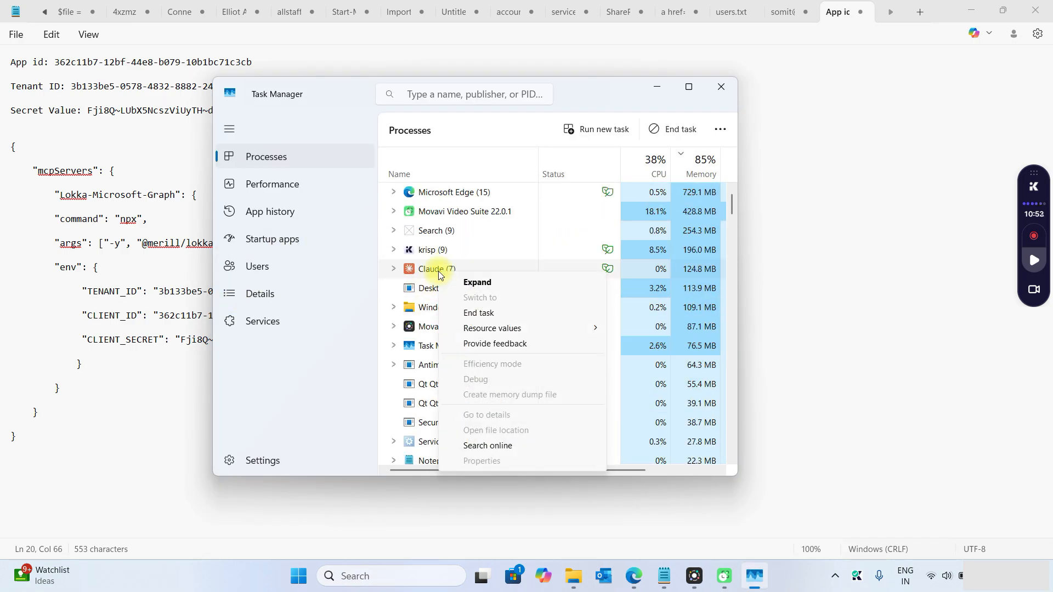
left_click(502, 311)
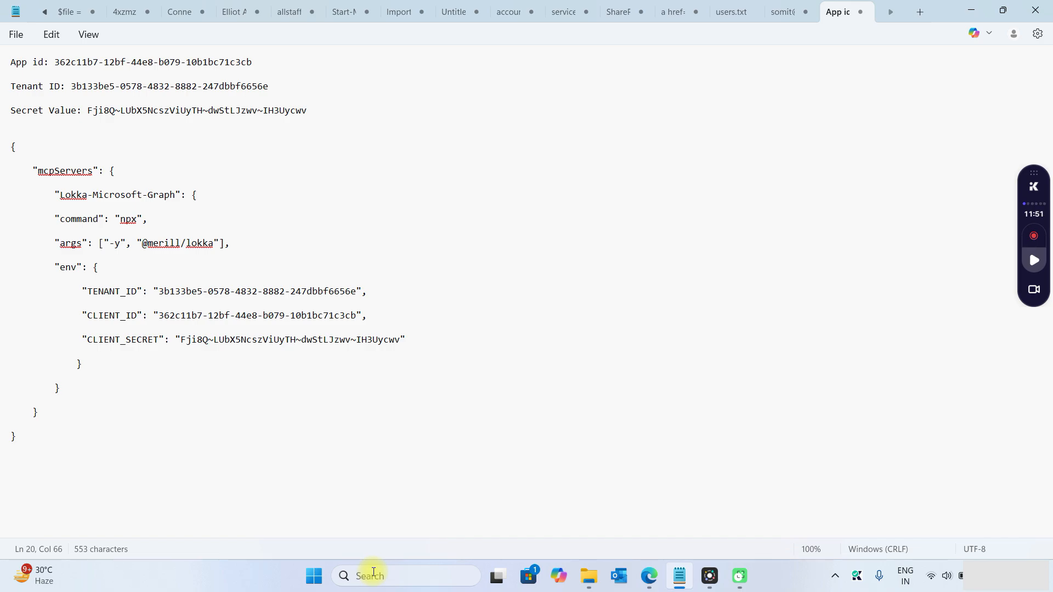
Relaunch the Claude desktop app through a Windows search for "claude"
left_click(374, 572)
type("cl")
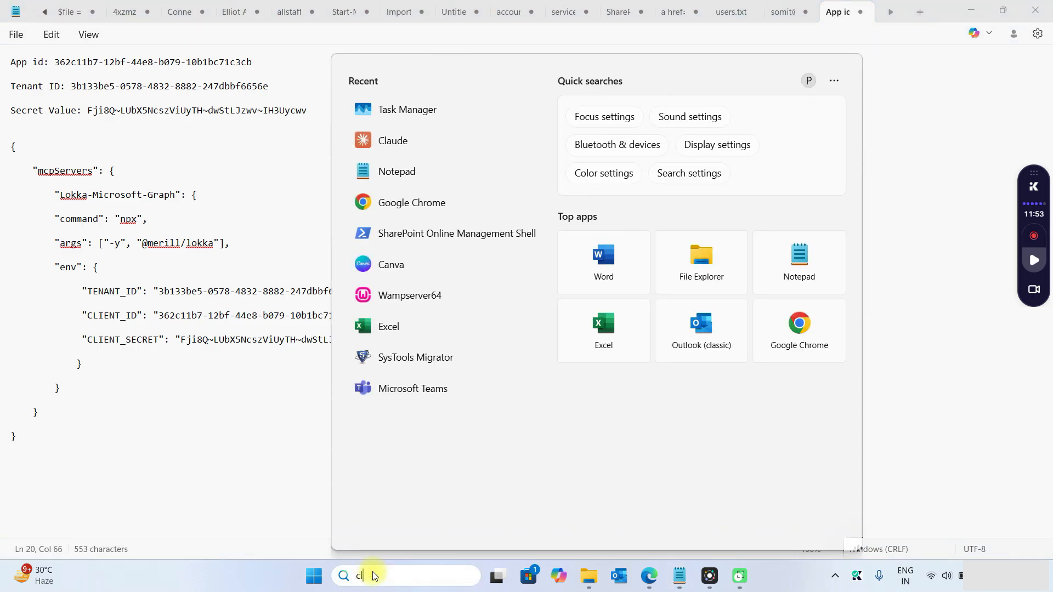
type("aude")
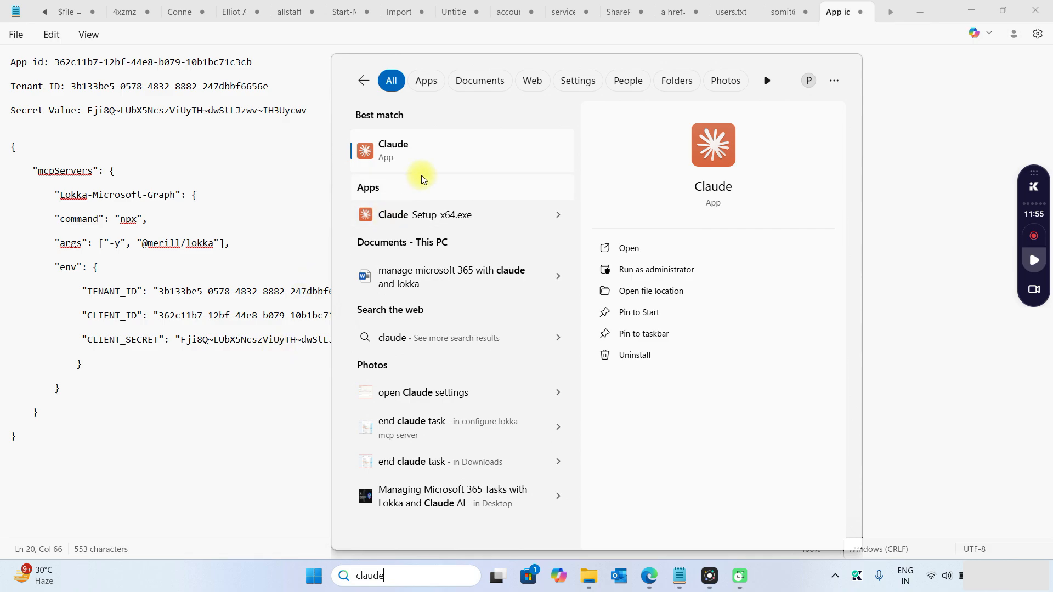
left_click(449, 159)
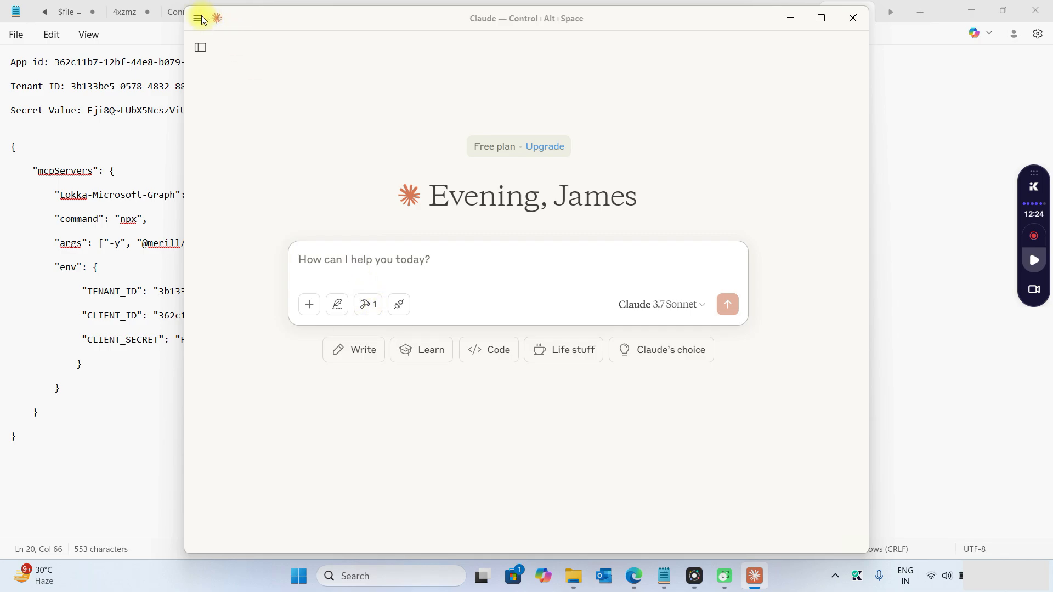
Open Claude's Developer settings to check the Lokka-Microsoft-Graph server entry
left_click(198, 19)
mouse_move(238, 36)
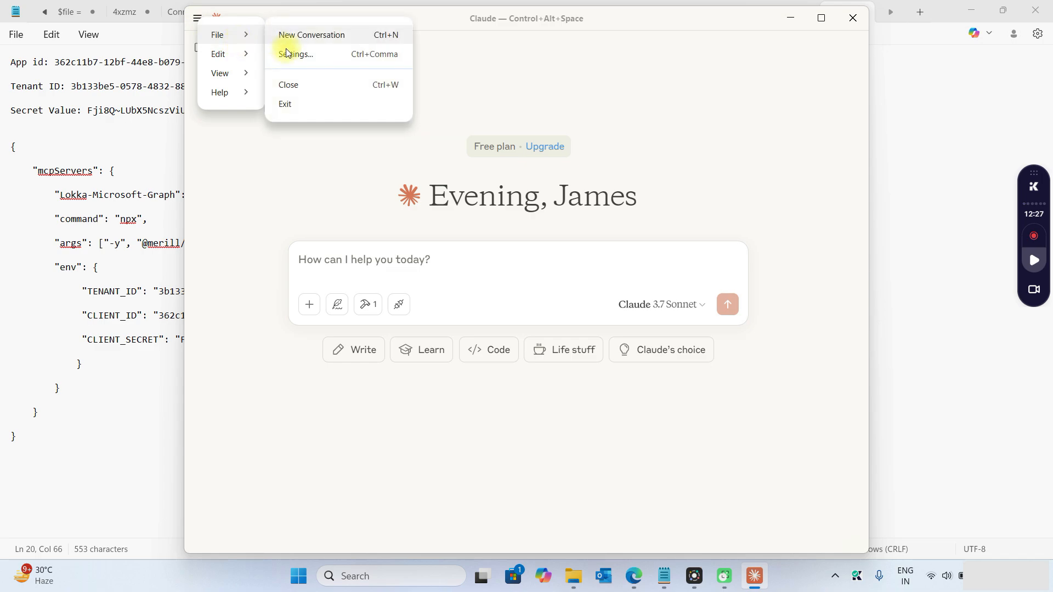
left_click(289, 51)
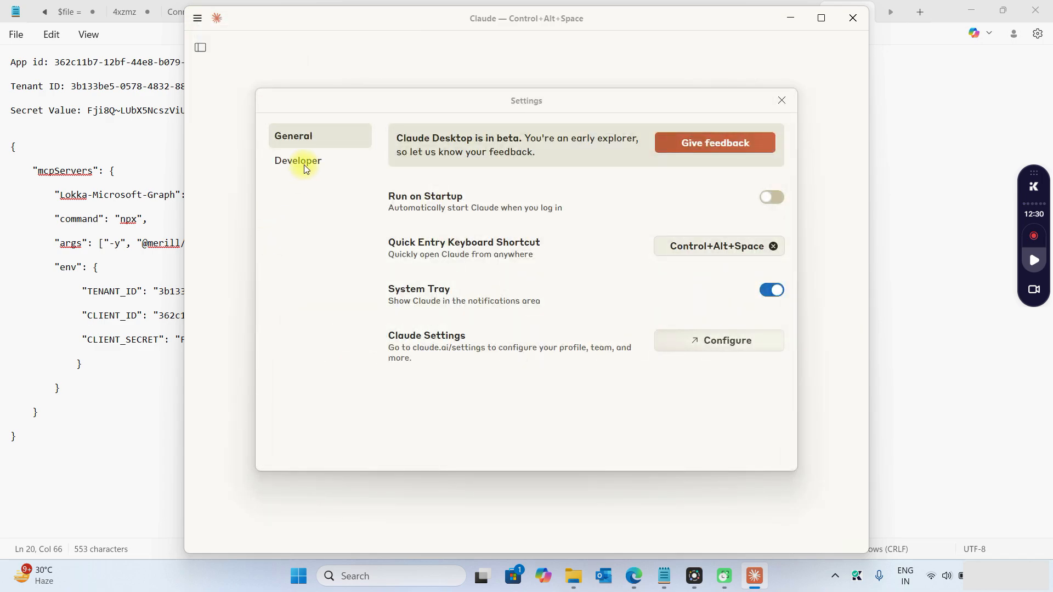
left_click(306, 164)
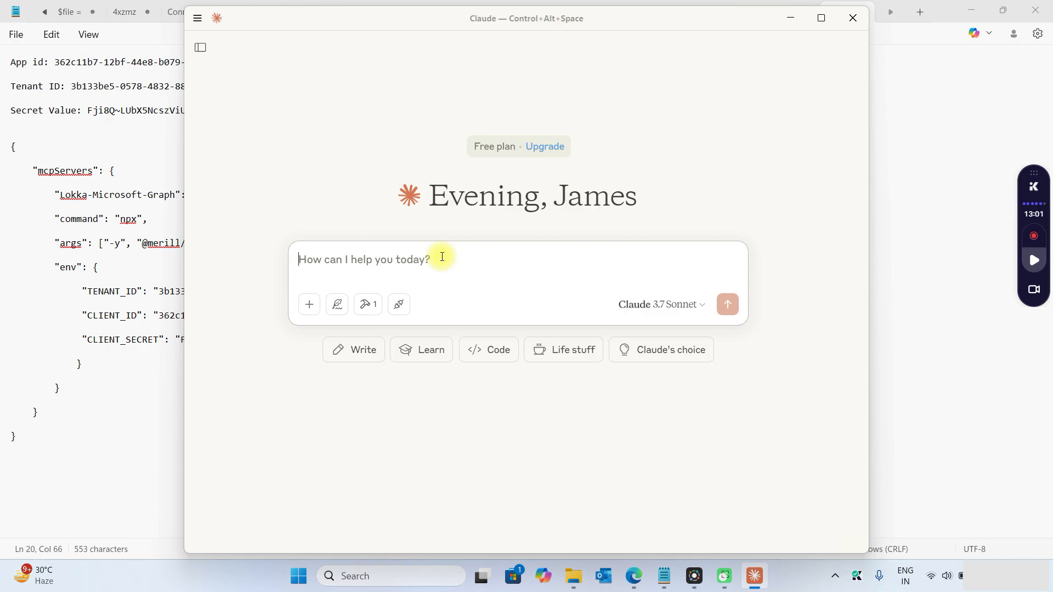
Send Claude the prompt "Get all users with licenses" and allow the Lokka-Microsoft-Graph integration for this chat
type("Get all us")
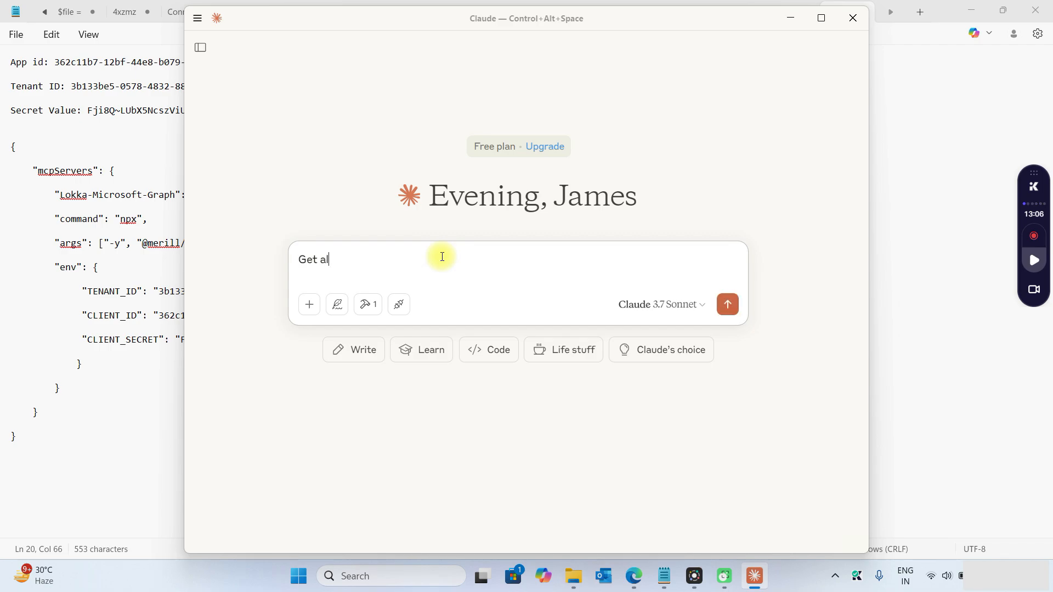
type("ers ")
type("with licenses")
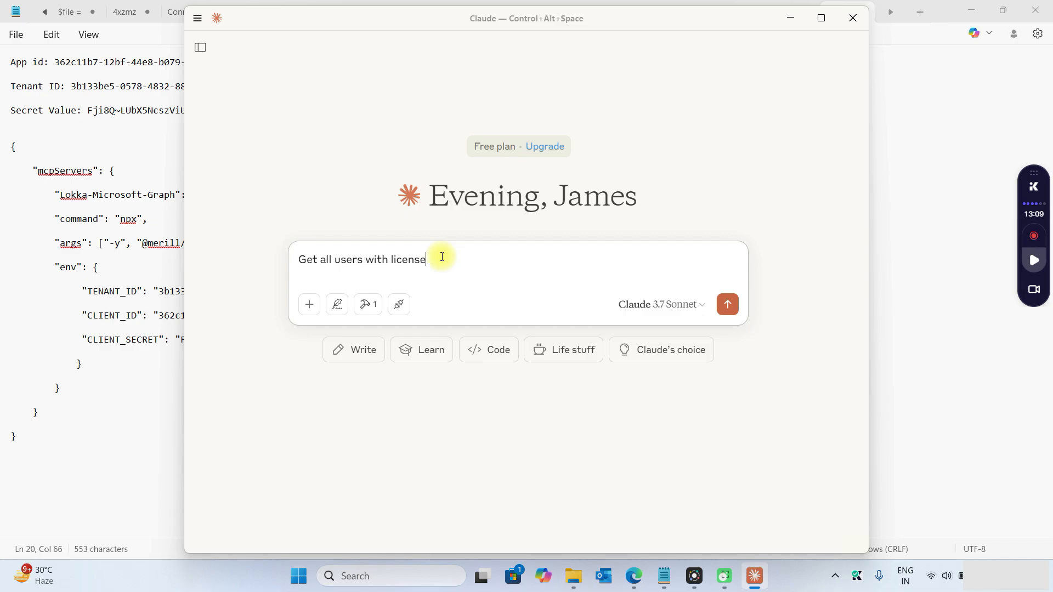
key("Return")
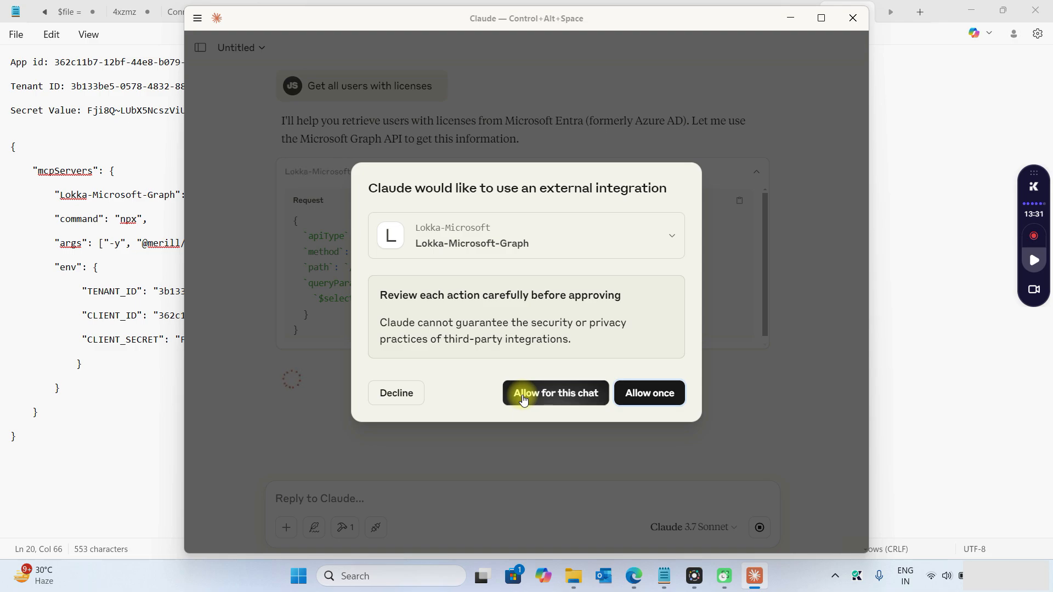
left_click(553, 401)
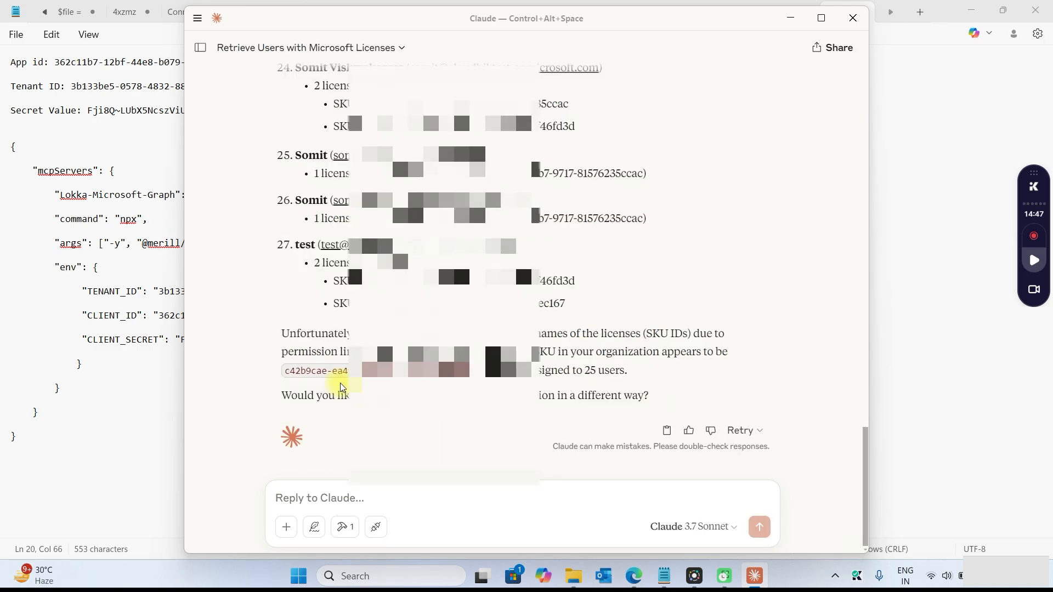
scroll(341, 387, "up", 5)
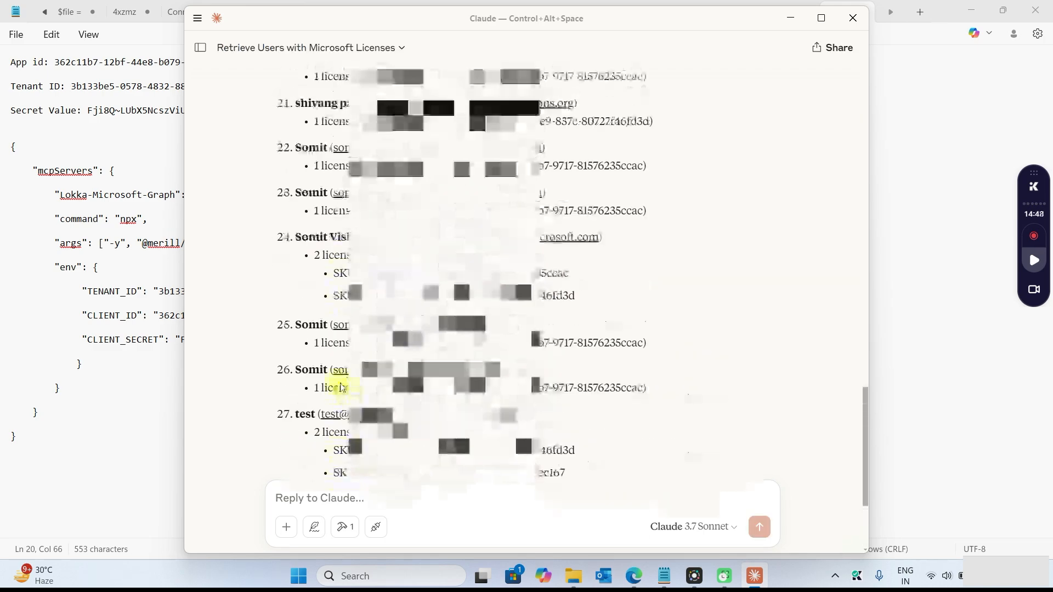
scroll(341, 387, "up", 8)
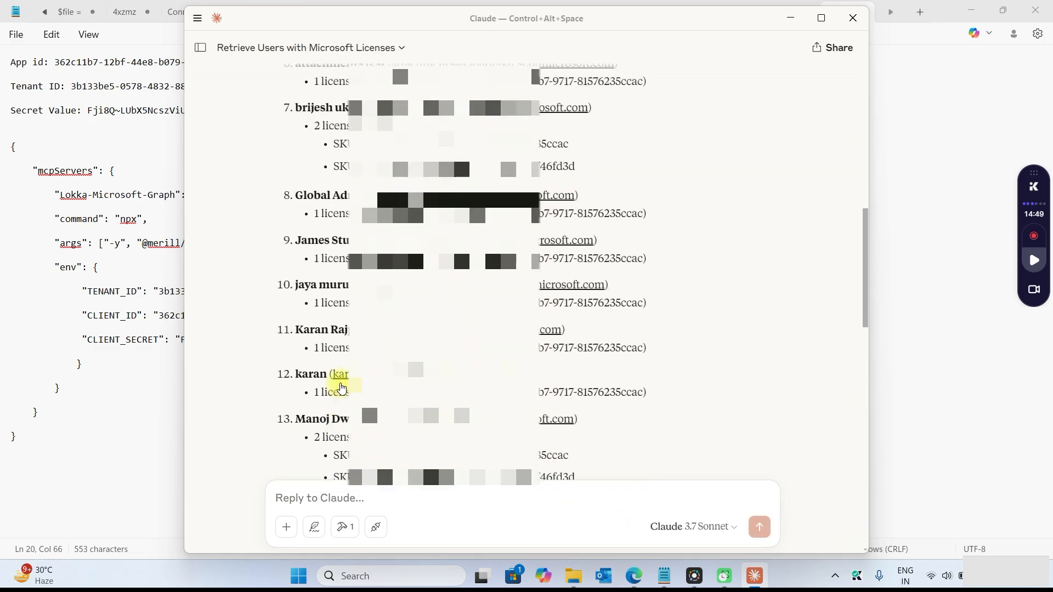